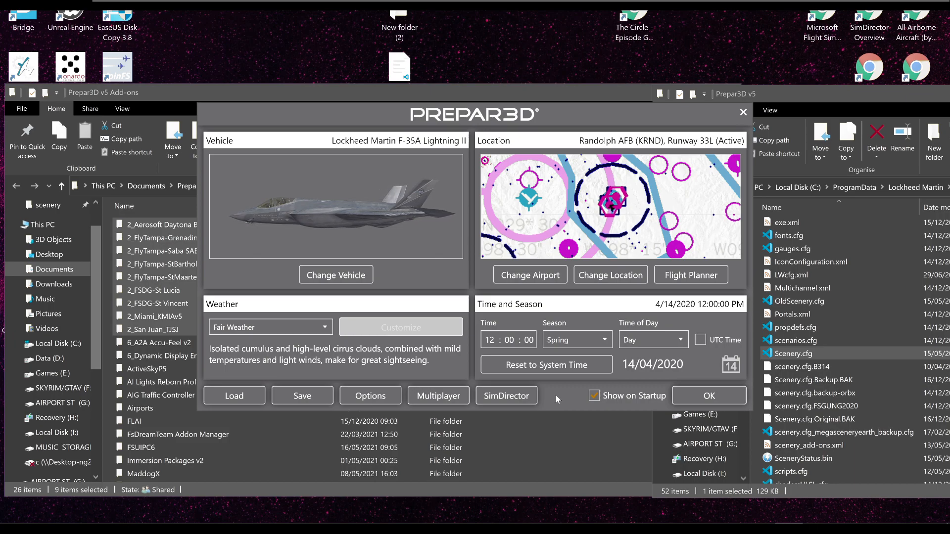
- Open the simulator options and review the full list of installed add-ons and their directories
left_click(389, 400)
left_click(232, 183)
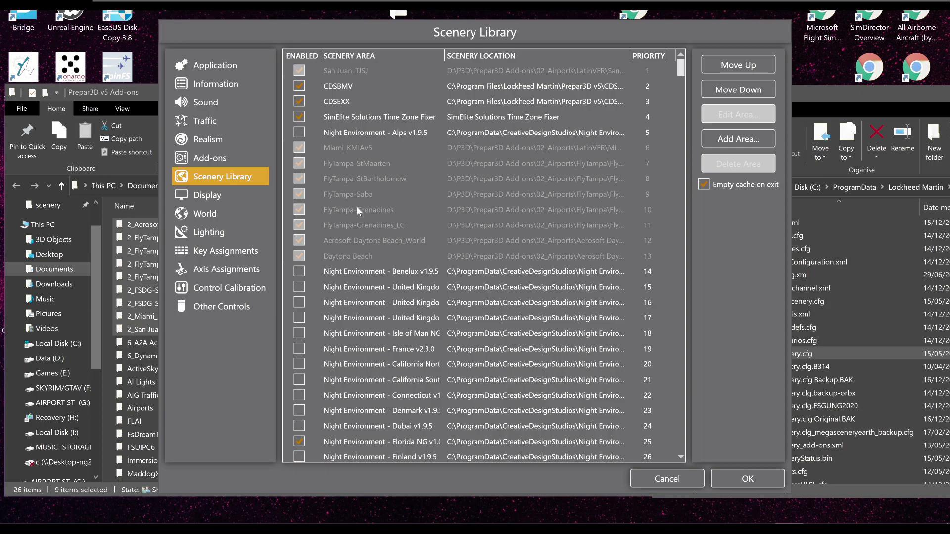
left_click(251, 161)
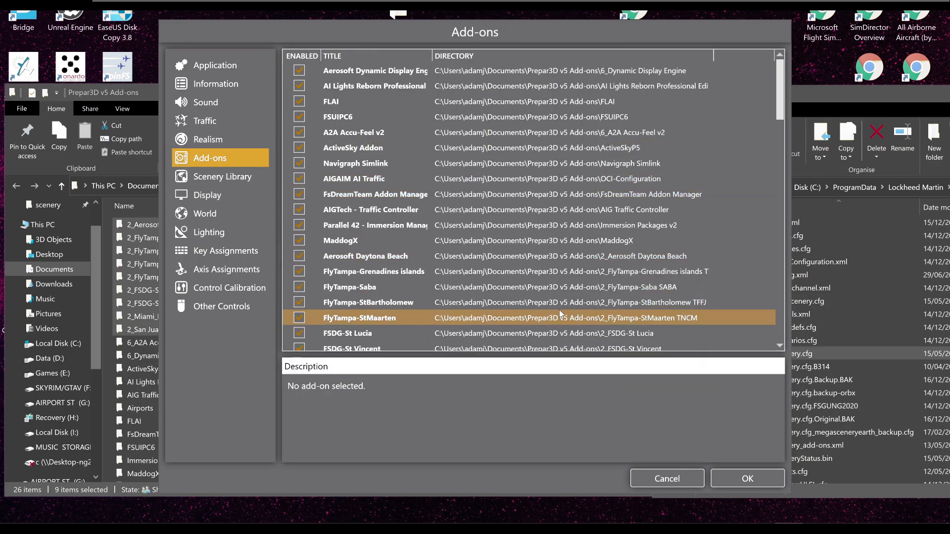
scroll(583, 314, "down", 14)
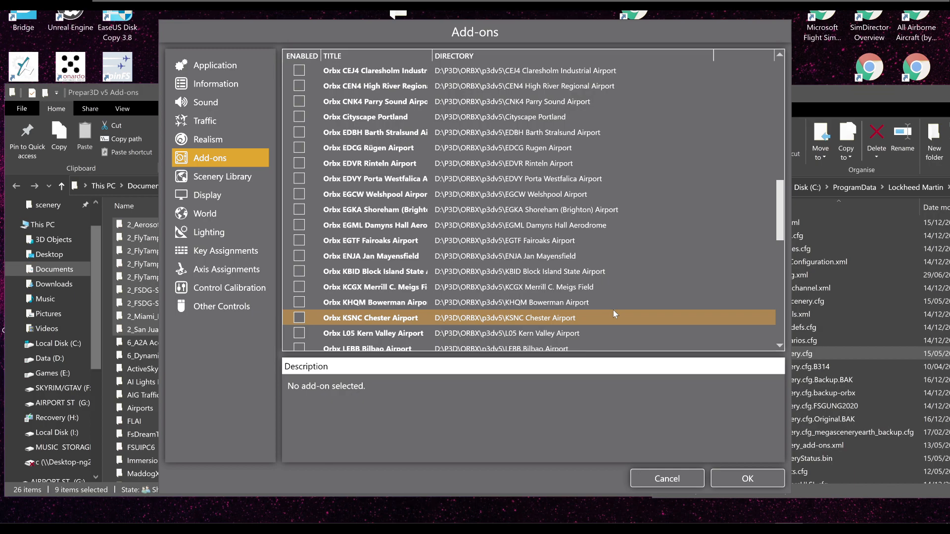
scroll(613, 310, "down", 2)
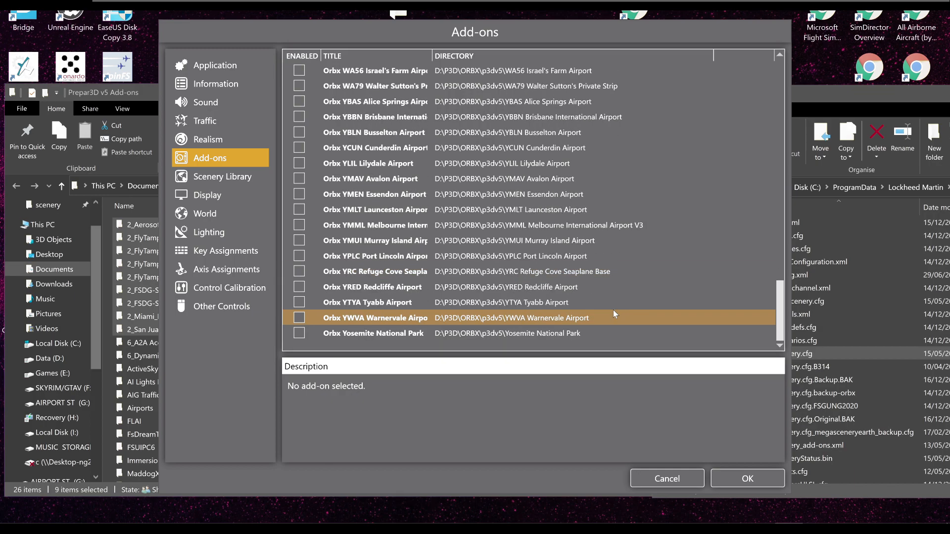
- Examine the scenery library's areas, locations and priorities, including the Orbx entries, and return to the start of the list
left_click(244, 178)
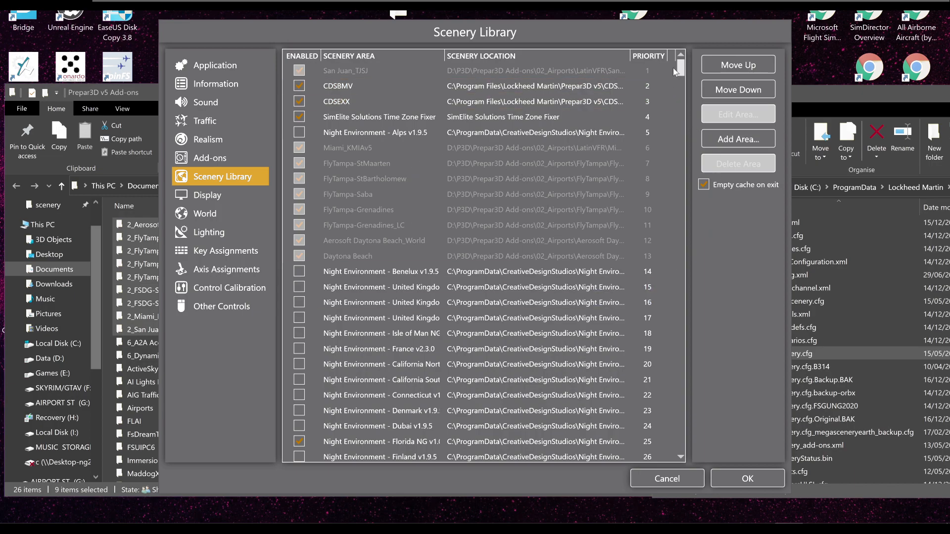
scroll(586, 254, "down", 20)
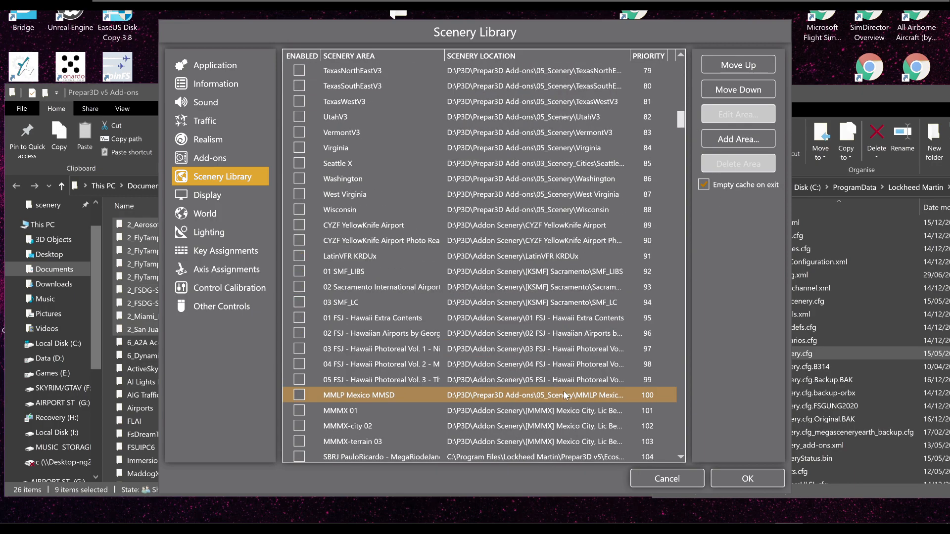
scroll(563, 394, "down", 17)
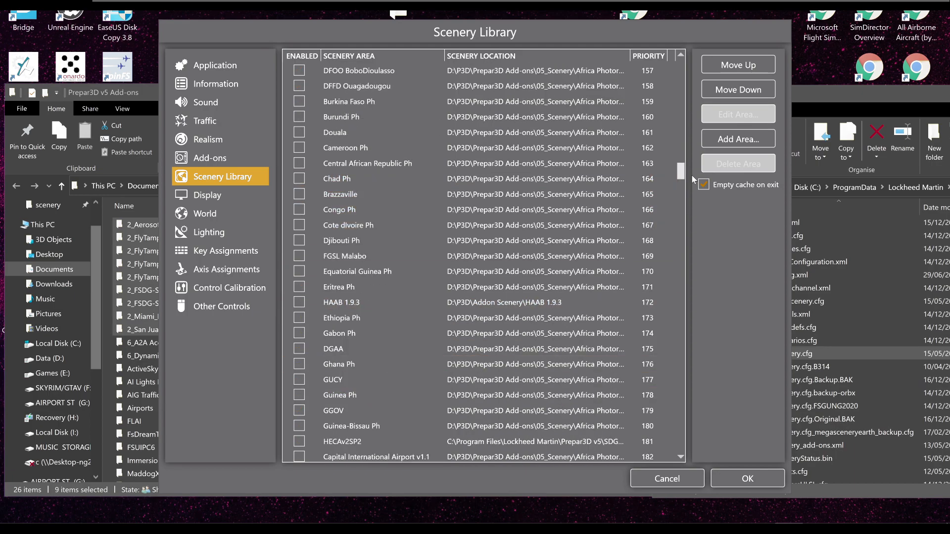
left_click_drag(686, 175, 686, 38)
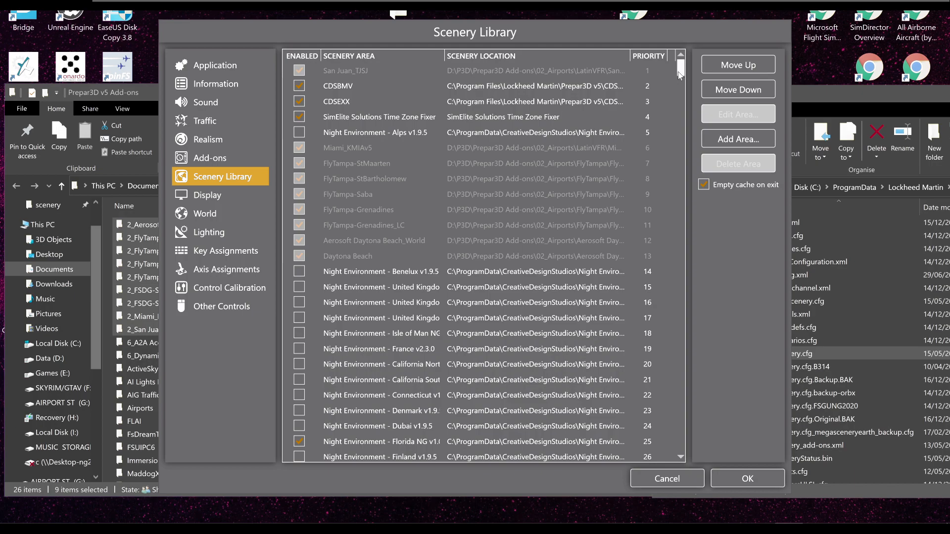
scroll(515, 342, "down", 10)
scroll(514, 346, "down", 20)
scroll(511, 348, "down", 20)
scroll(511, 349, "down", 12)
scroll(511, 349, "down", 20)
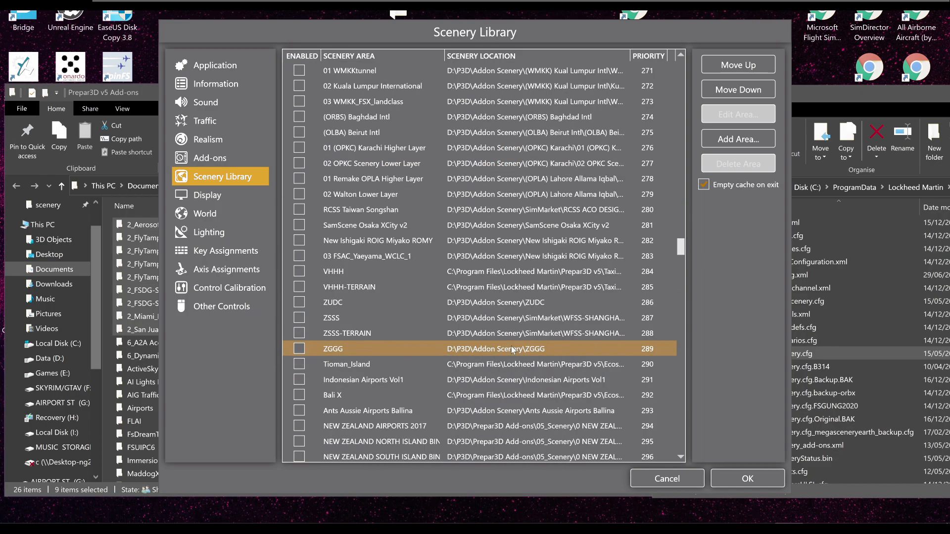
scroll(511, 348, "down", 8)
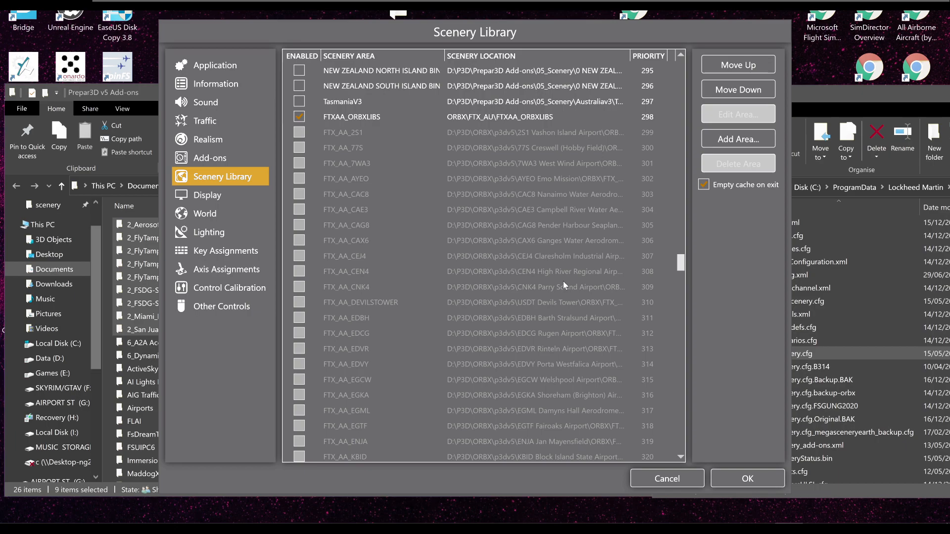
scroll(565, 297, "down", 18)
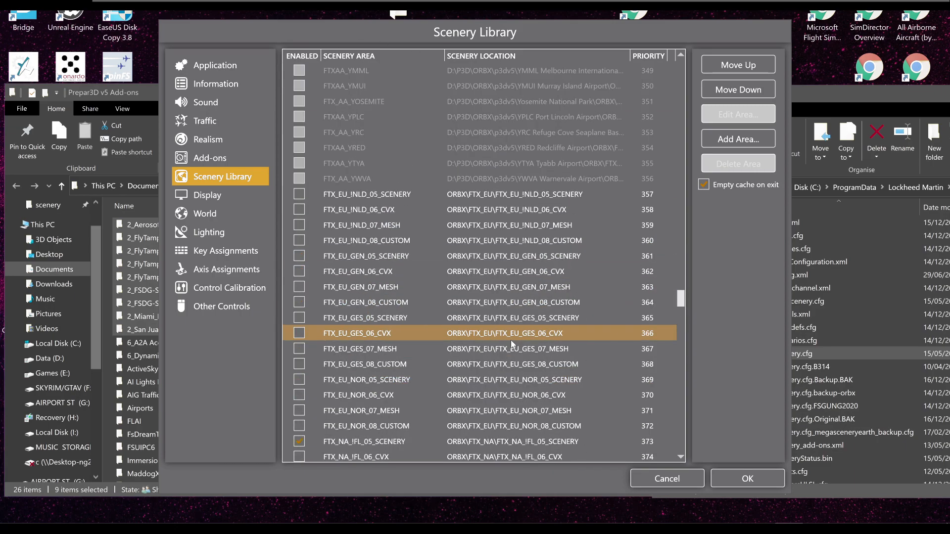
left_click_drag(681, 298, 697, 65)
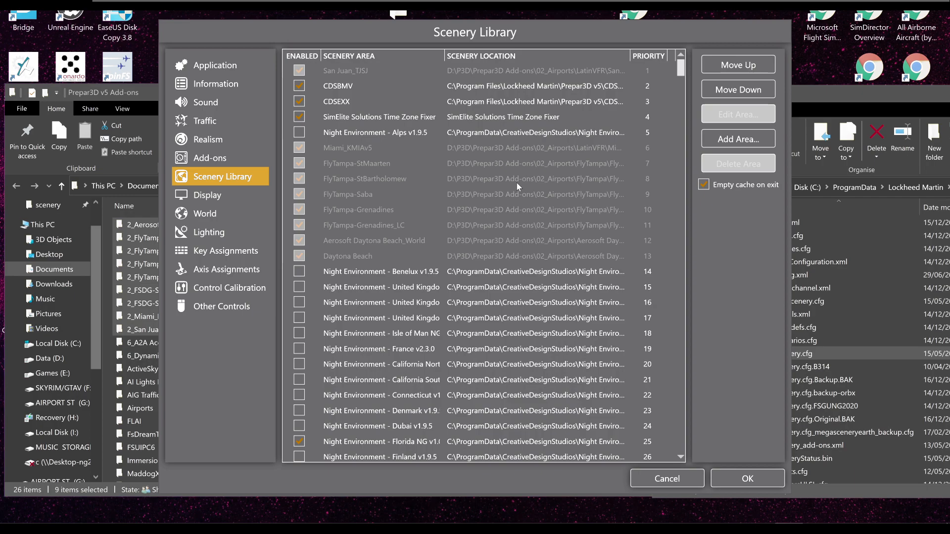
- Open Scenery.cfg from the Prepar3D v5 folder in Visual Studio Code, examine its area entries, and close it
left_click(852, 93)
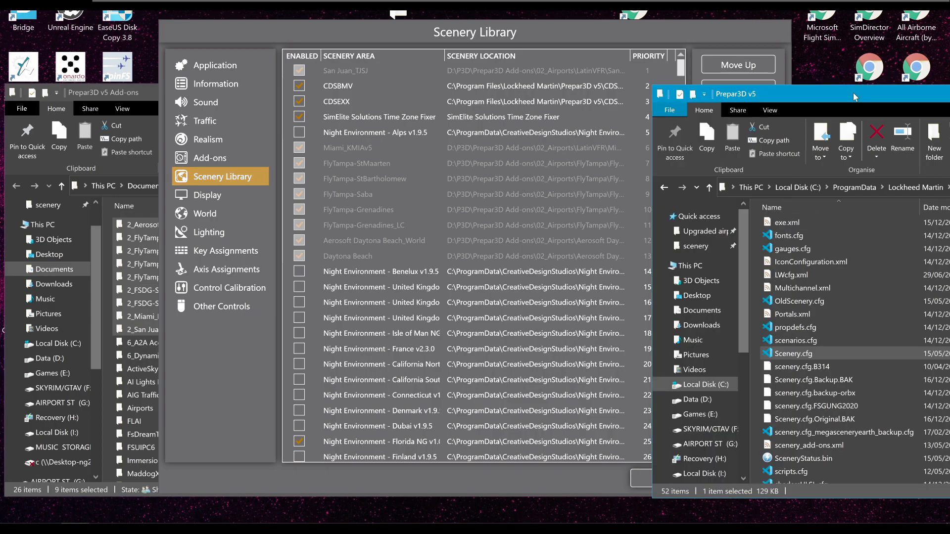
double_click(795, 353)
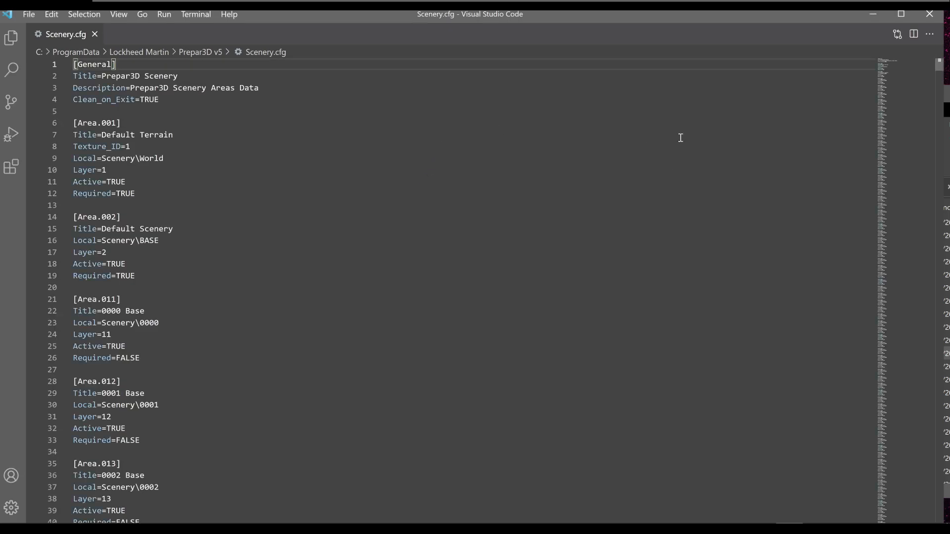
left_click_drag(914, 109, 901, 252)
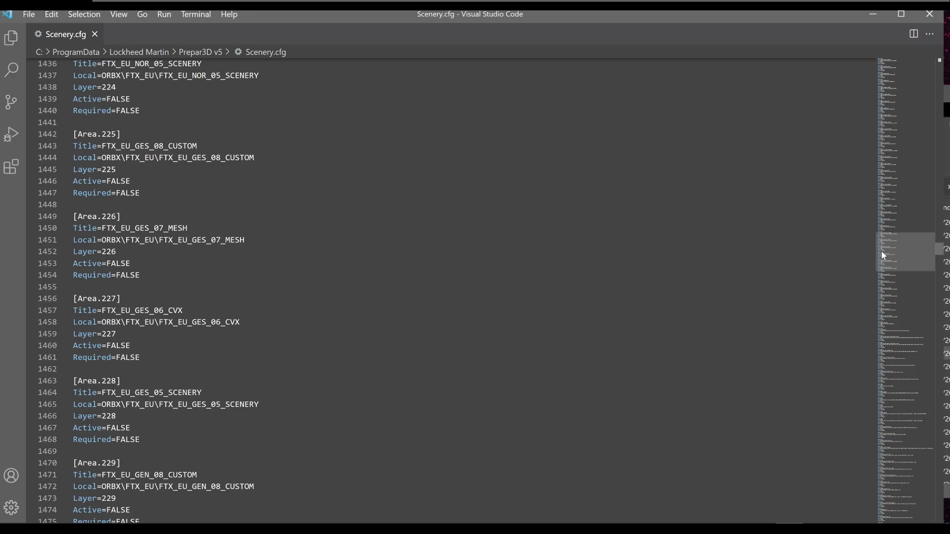
left_click_drag(885, 254, 885, 440)
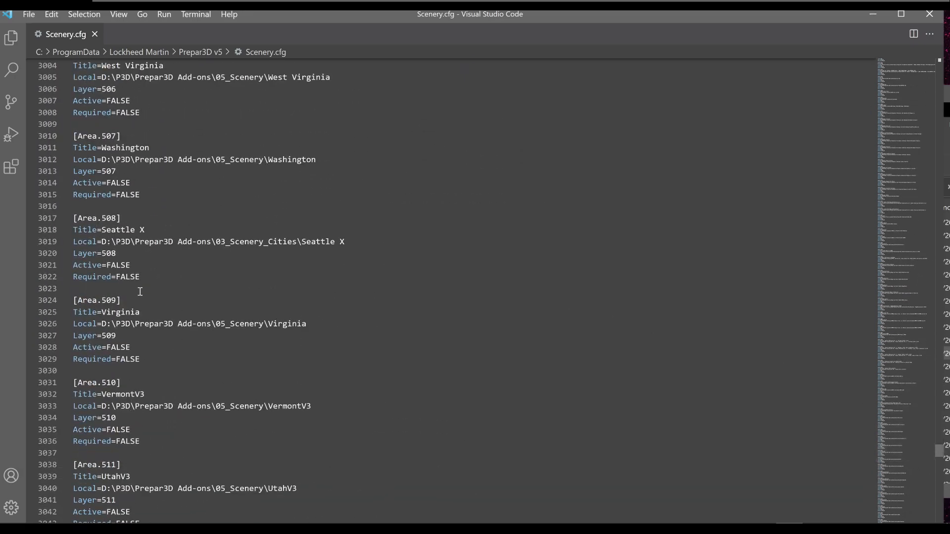
left_click_drag(915, 441, 897, 164)
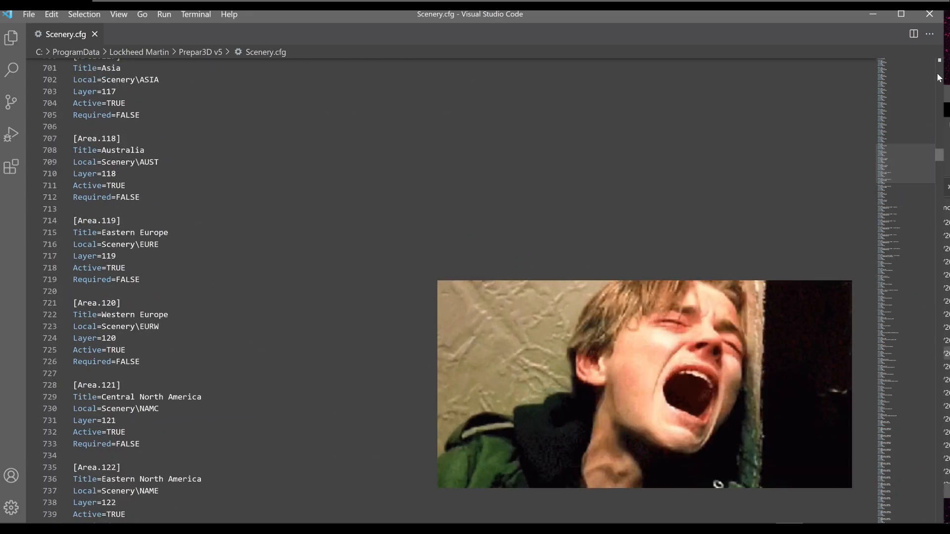
scroll(359, 355, "up", 5)
scroll(359, 354, "up", 20)
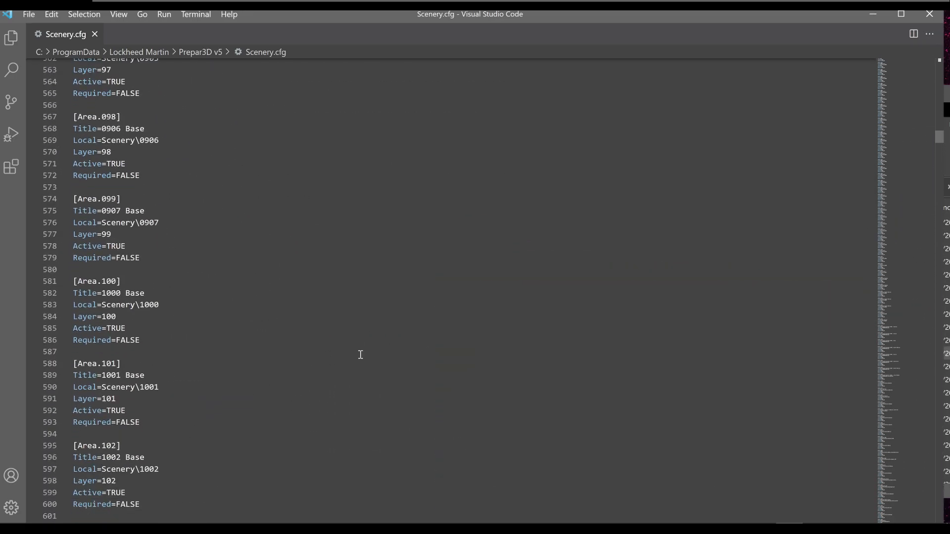
scroll(361, 354, "up", 11)
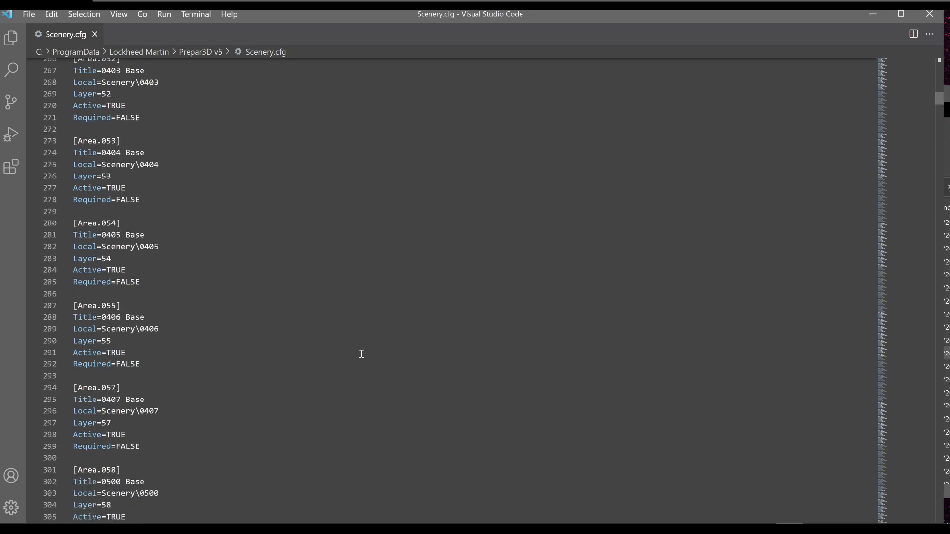
left_click(929, 14)
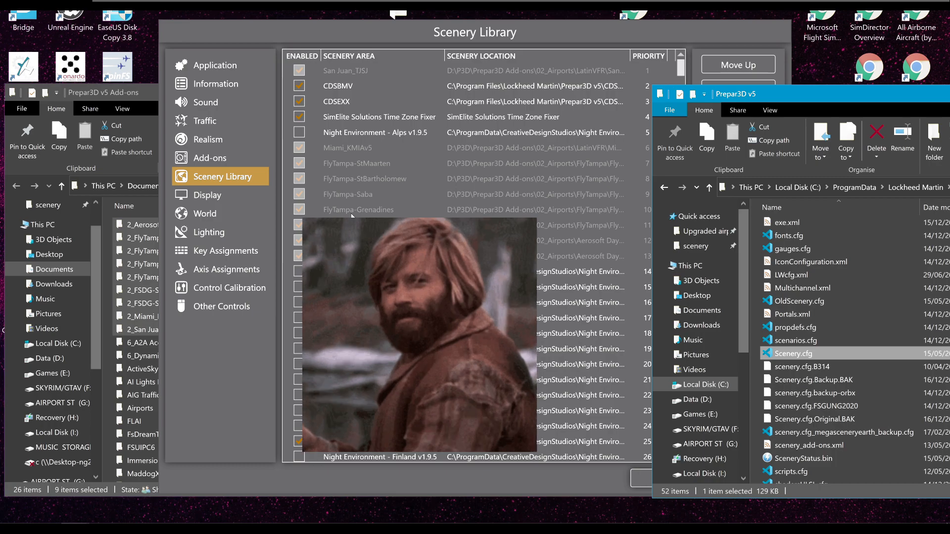
- Return to the Prepar3D options and review the add-ons list from the Orbx airports back to its first entries
left_click(491, 36)
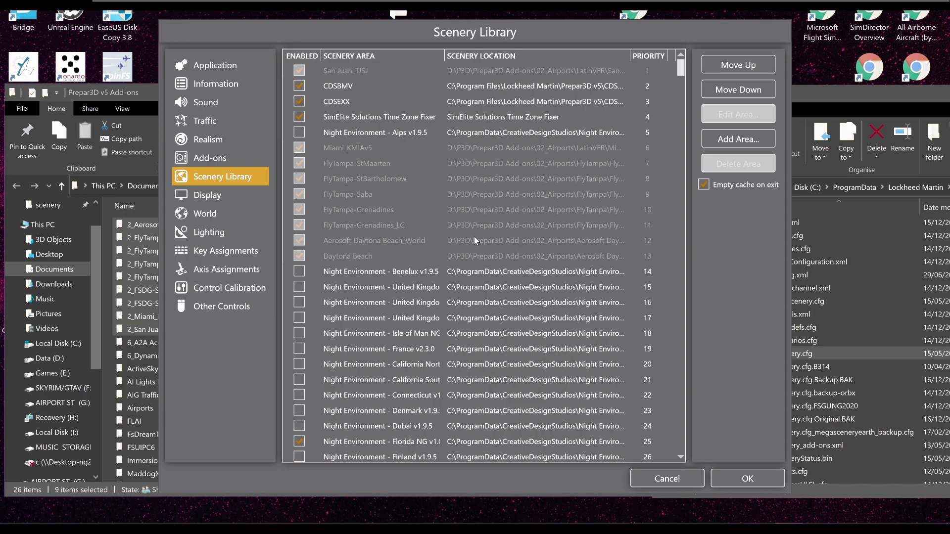
left_click(225, 153)
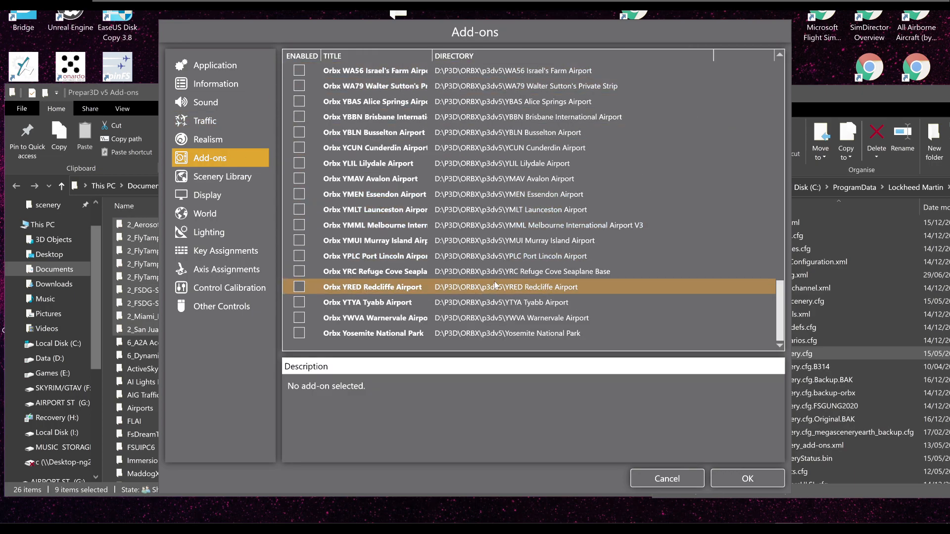
scroll(496, 285, "up", 20)
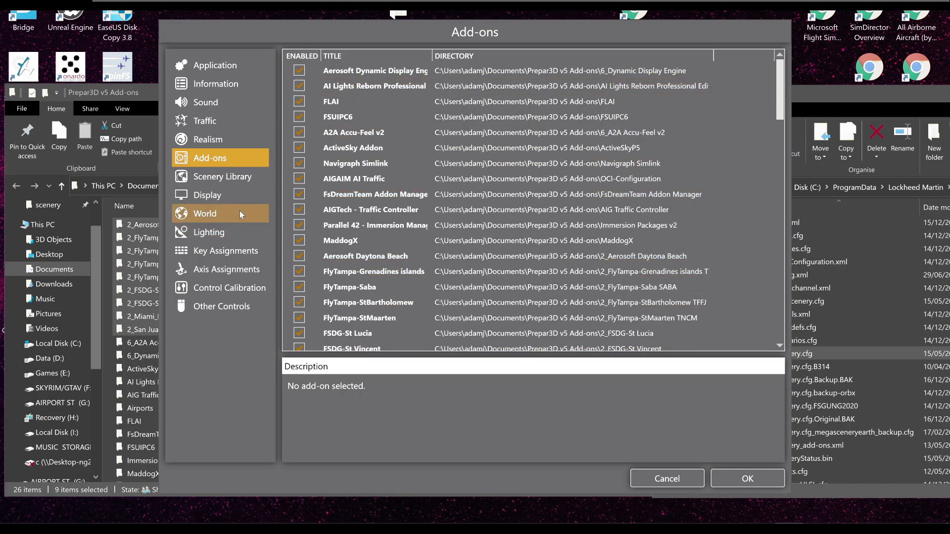
- Browse the scenery library to the US state sceneries and select the UtahV3 area
left_click(247, 178)
scroll(485, 341, "down", 12)
scroll(485, 345, "down", 10)
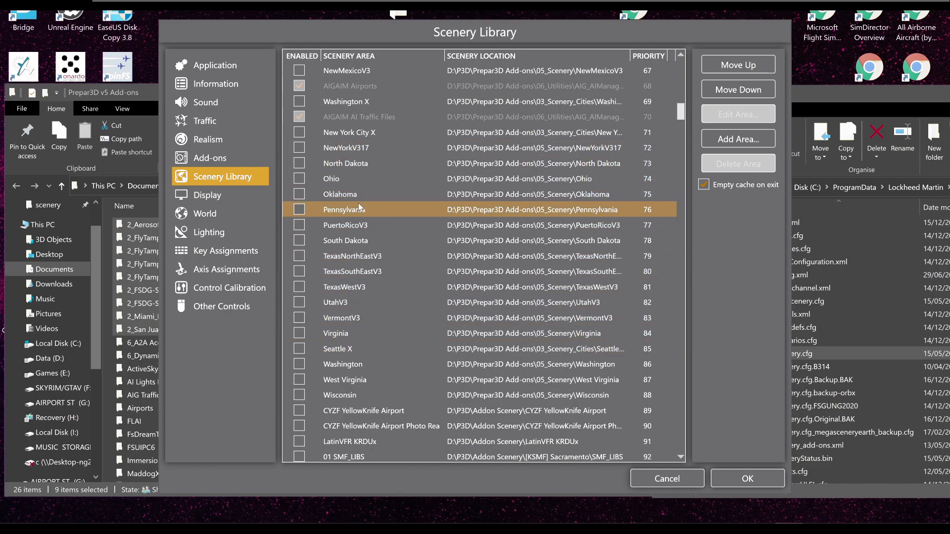
left_click(349, 305)
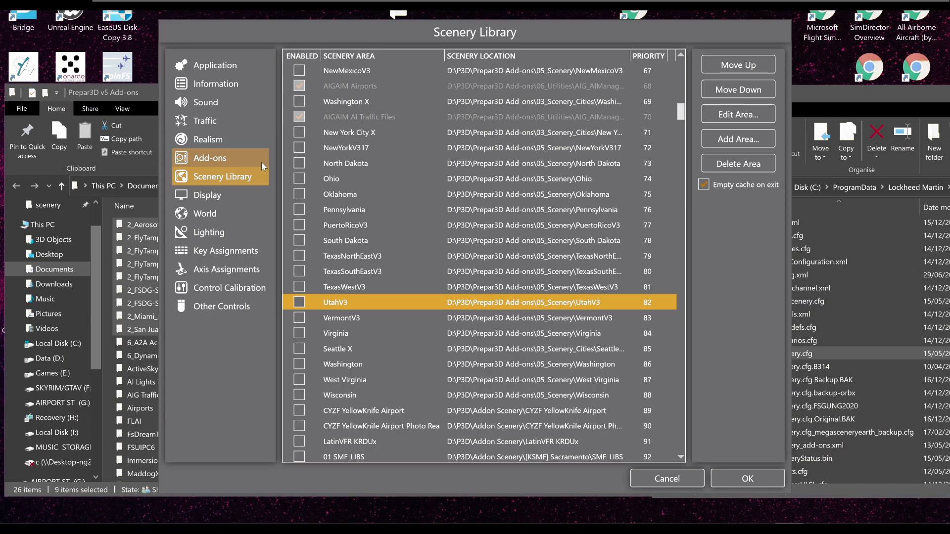
- Compare the add-ons list with the scenery library entries, ending at the library's highest-priority areas
left_click(253, 151)
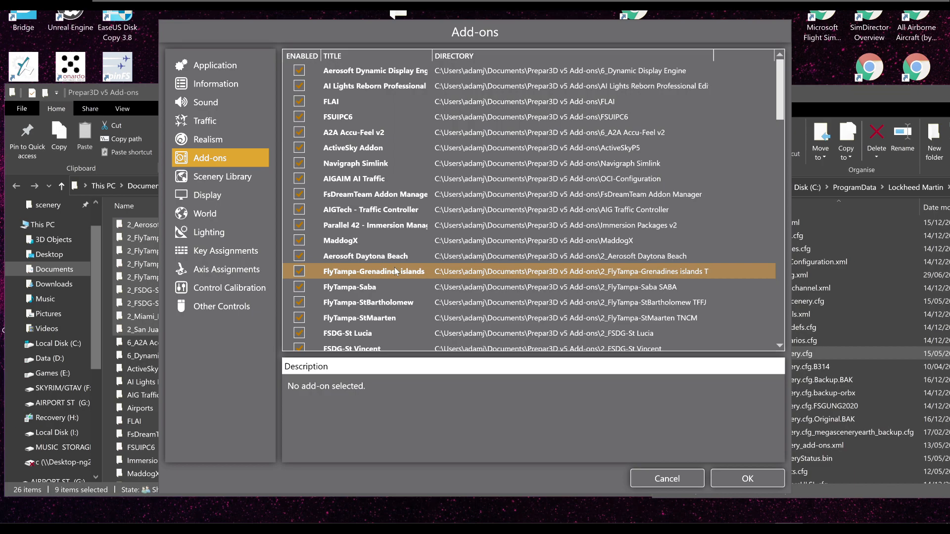
left_click(236, 176)
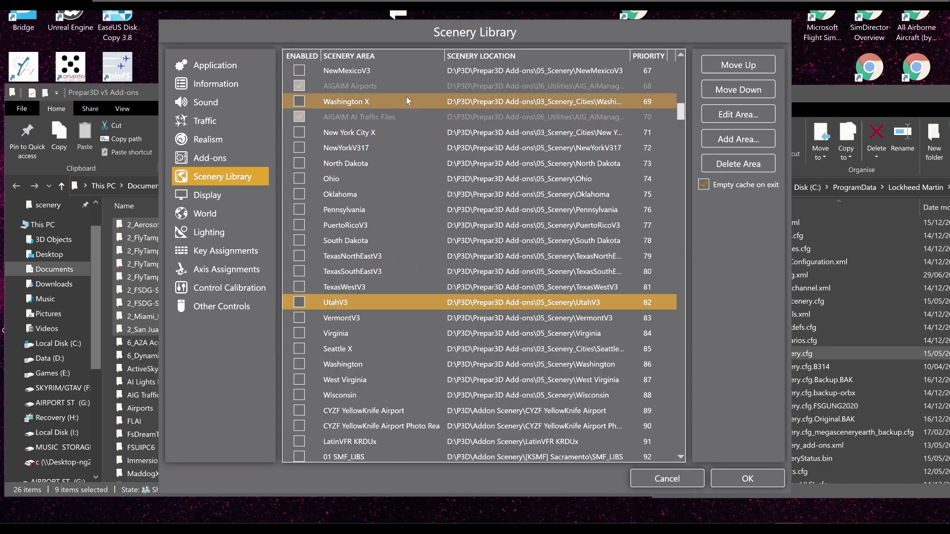
scroll(432, 376, "up", 5)
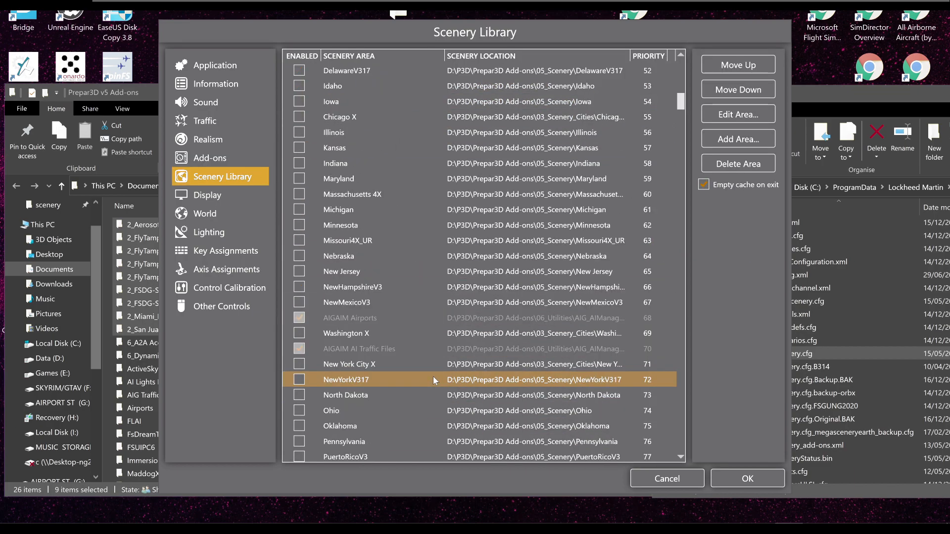
scroll(432, 375, "up", 17)
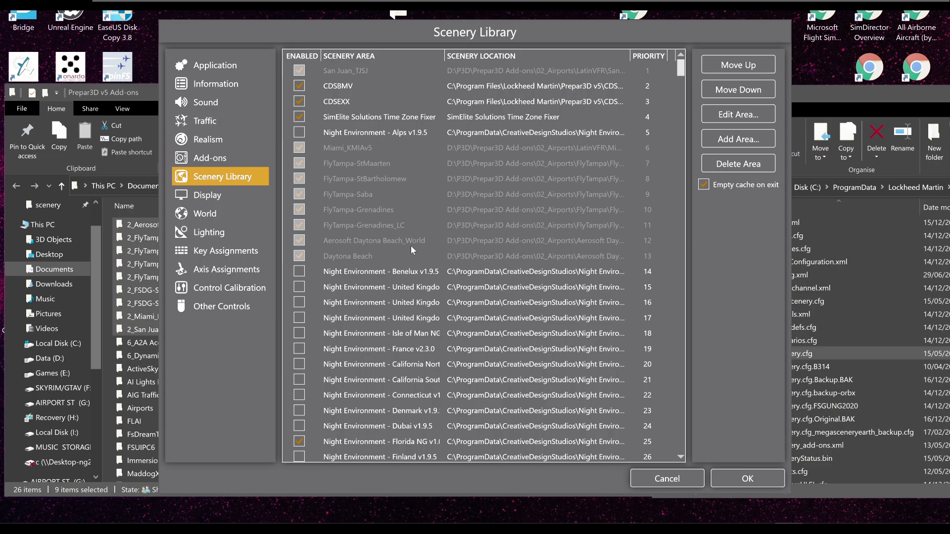
- Open Scenery.cfg from the Prepar3D v5 folder, examine its area entries down to the Orbx FTX Australia sceneries, and close it
left_click(885, 94)
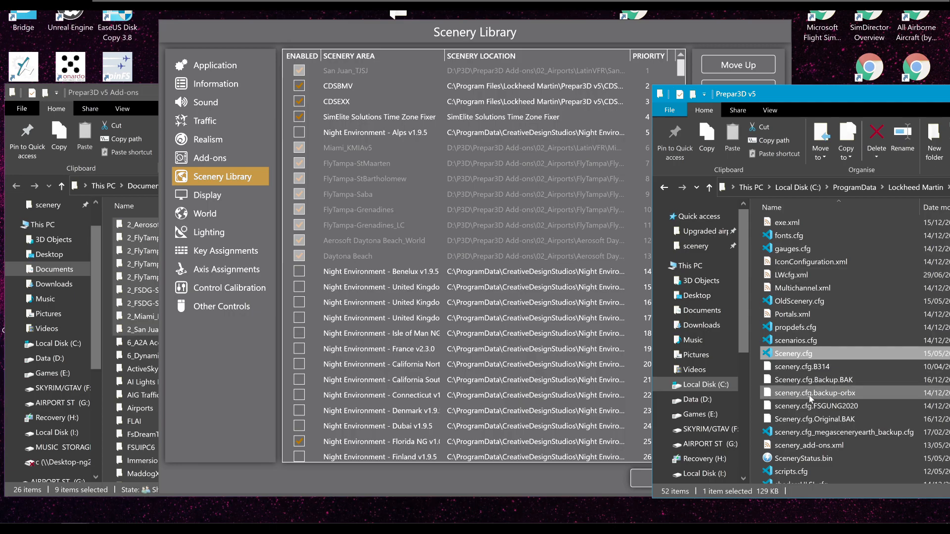
double_click(804, 354)
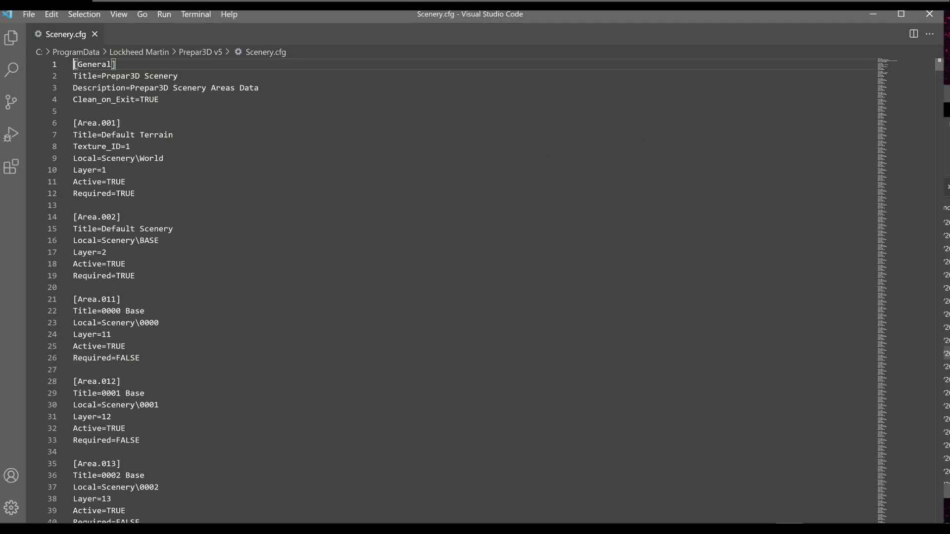
scroll(347, 320, "down", 20)
scroll(346, 320, "down", 20)
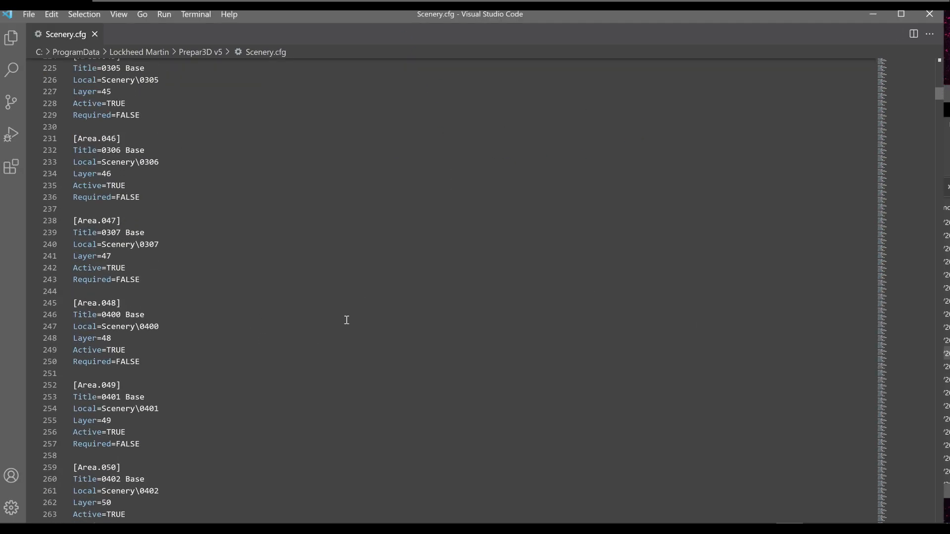
scroll(346, 320, "down", 10)
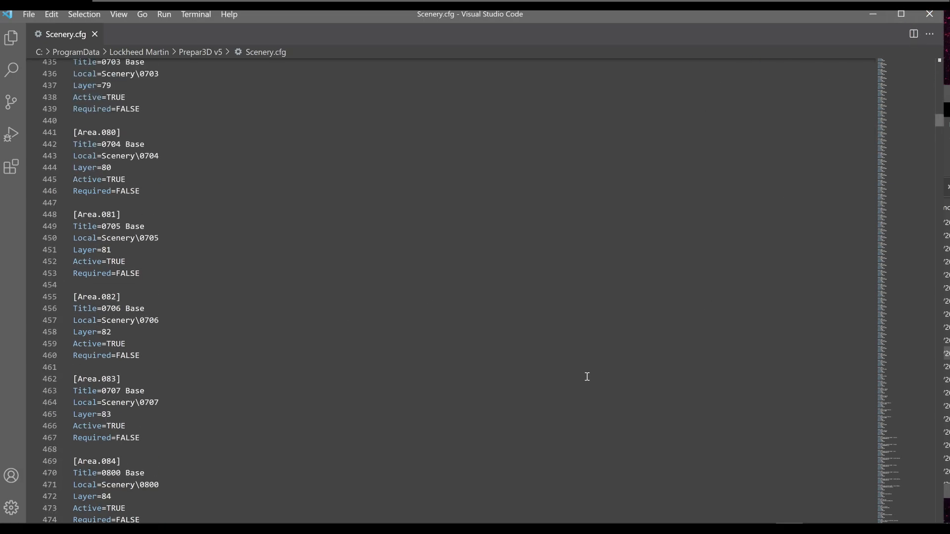
scroll(265, 364, "down", 20)
scroll(225, 333, "down", 20)
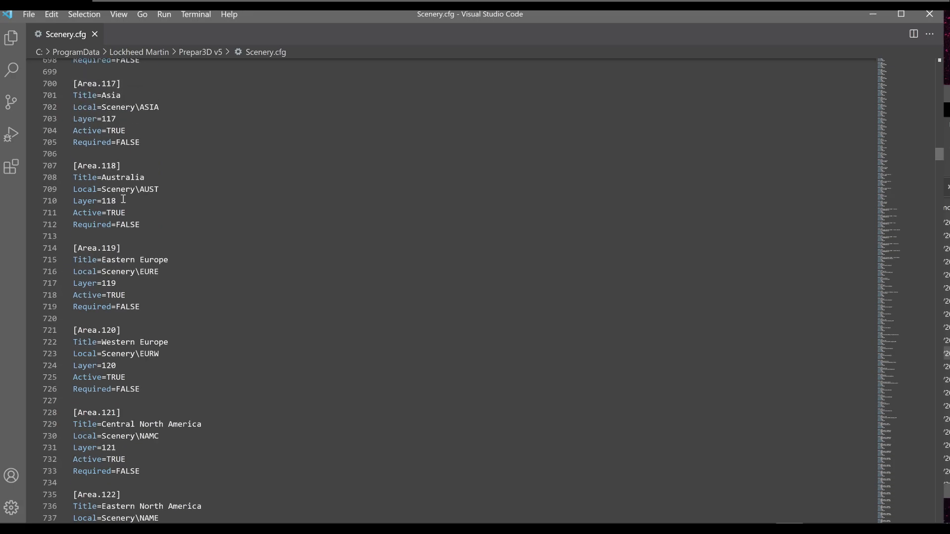
scroll(211, 344, "down", 20)
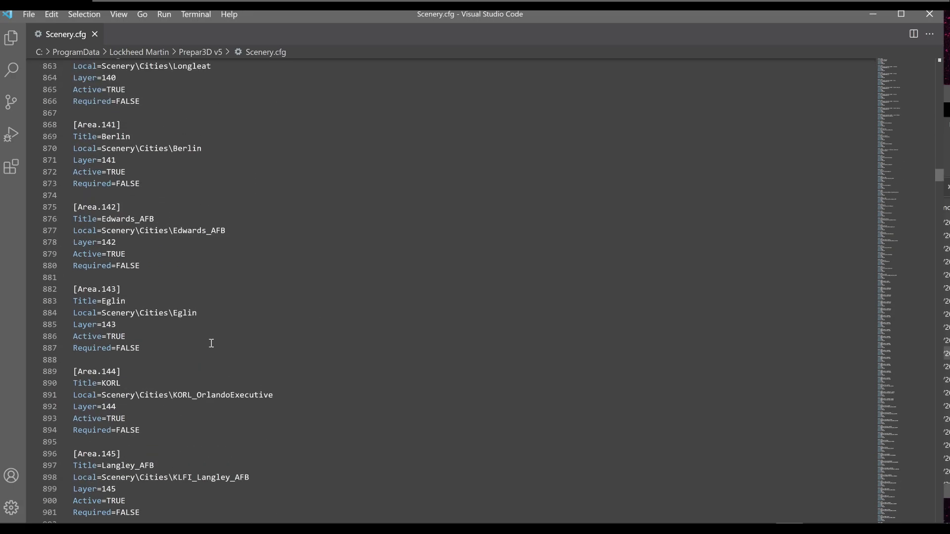
scroll(211, 343, "down", 15)
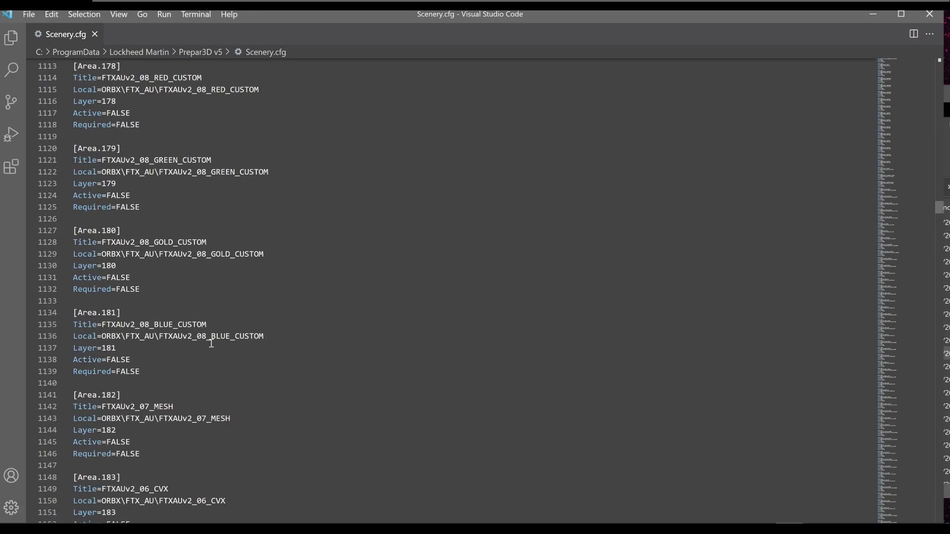
left_click(928, 23)
- Open add-ons.cfg from the same folder, review the paths and active settings of its package entries, and close it
scroll(802, 267, "up", 10)
double_click(804, 265)
scroll(371, 421, "down", 15)
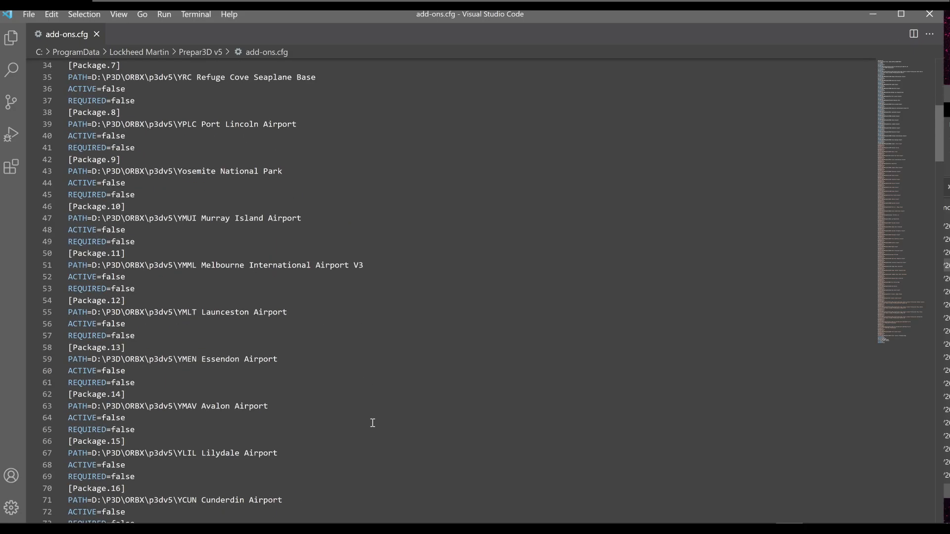
left_click(928, 15)
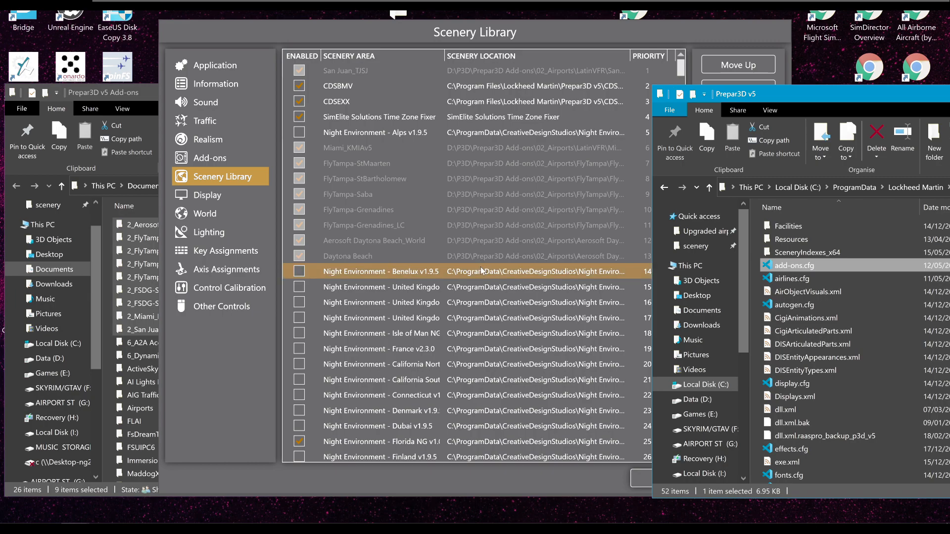
- Examine the scenery library's low-priority FS Global Ultimate and default city areas, and return to its highest-priority entries
left_click(500, 222)
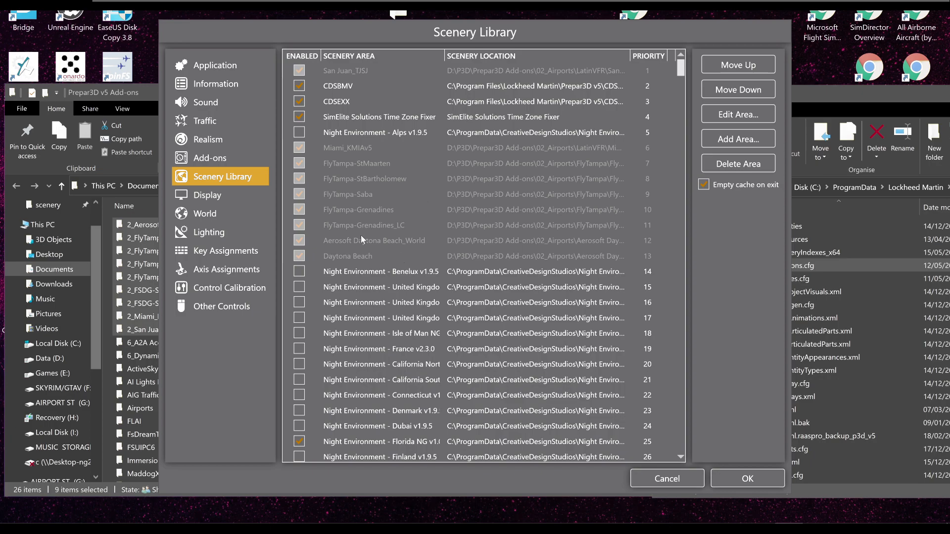
left_click(681, 123)
left_click_drag(682, 124, 670, 375)
scroll(472, 350, "up", 10)
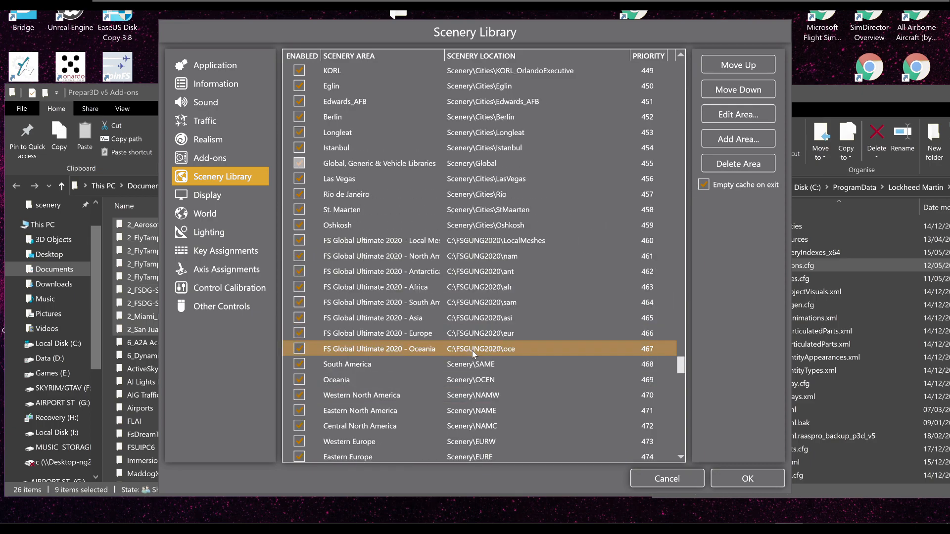
scroll(376, 388, "up", 5)
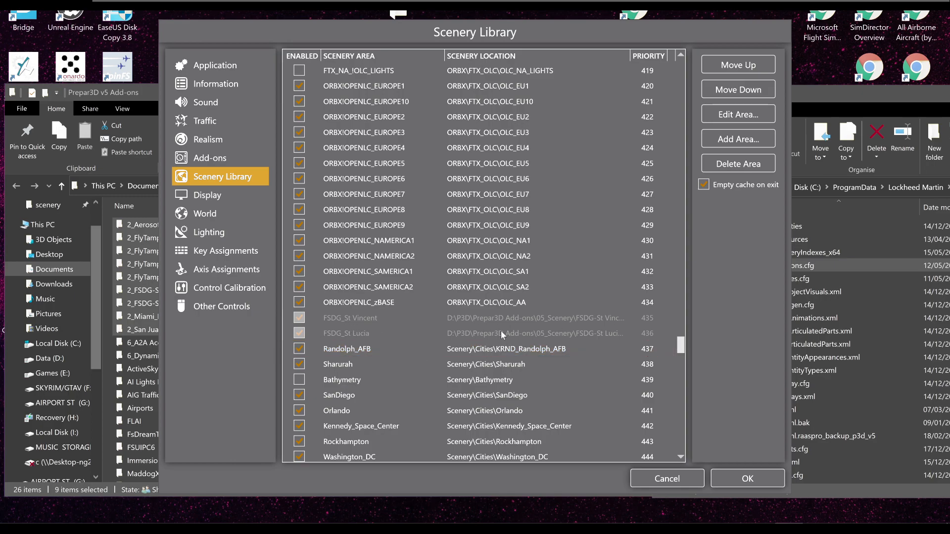
left_click_drag(684, 348, 708, 48)
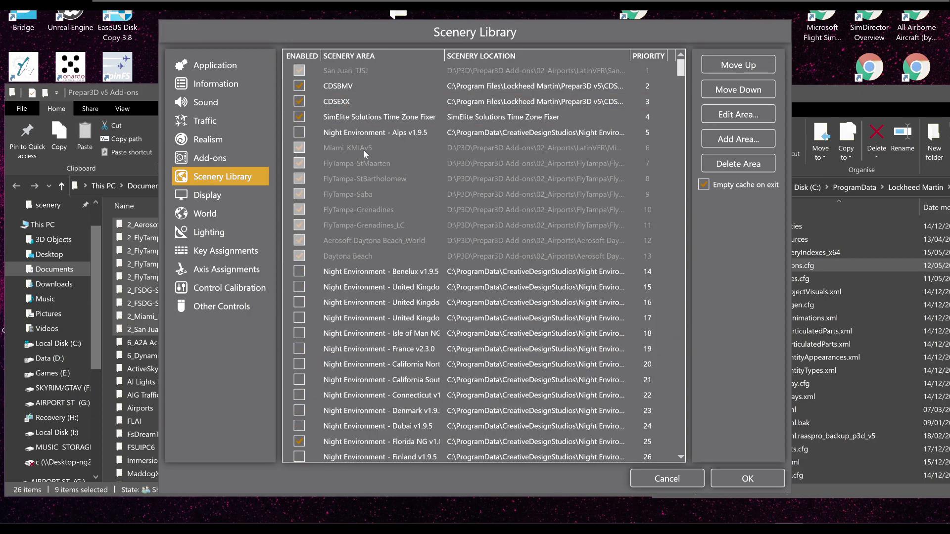
- Open the 07 Directory folder from its desktop shortcut, browse its add-on folders, close it, and return to the Prepar3D v5 Add-ons folder
left_click(138, 88)
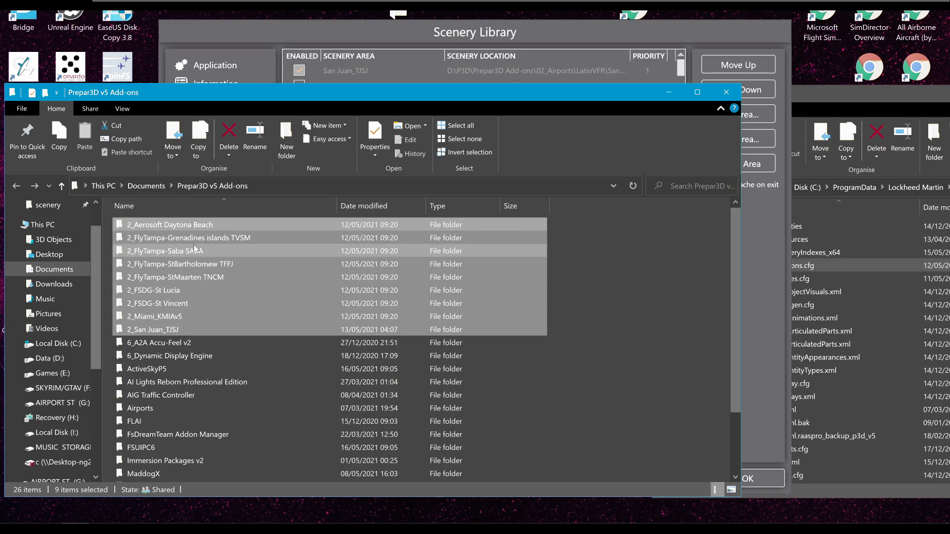
left_click_drag(825, 99, 242, 81)
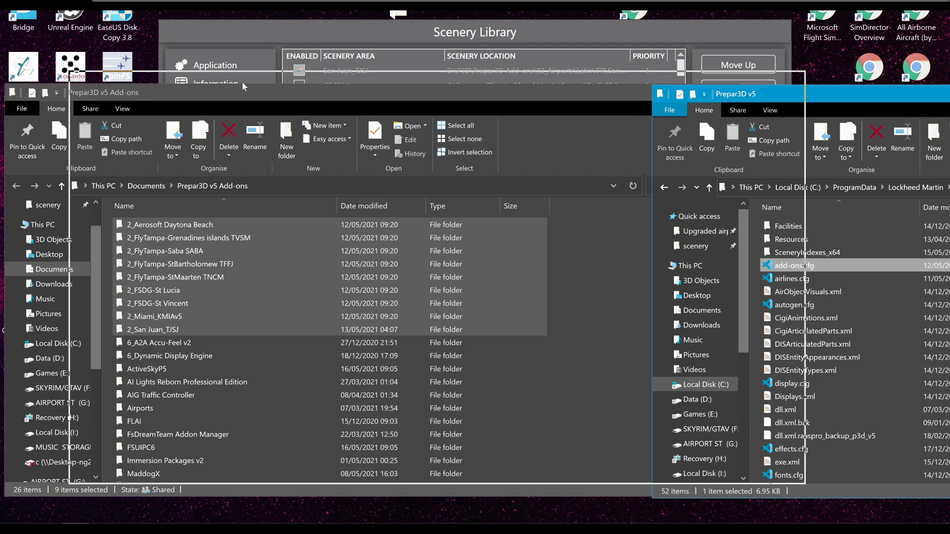
double_click(869, 434)
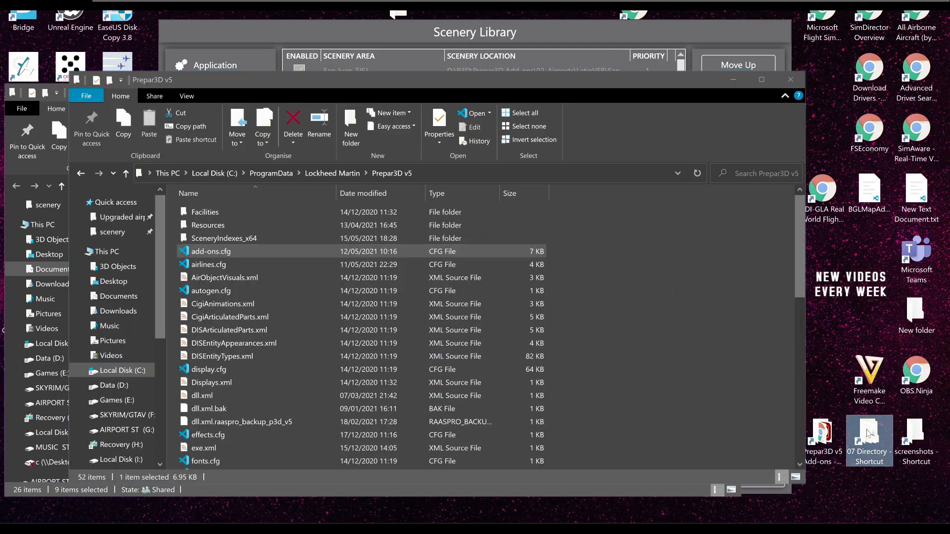
scroll(318, 281, "down", 20)
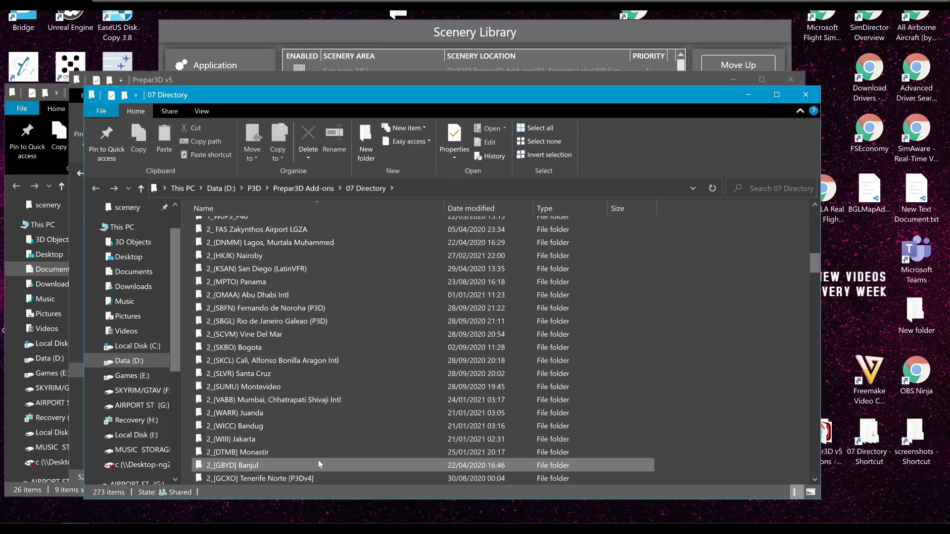
scroll(327, 365, "down", 12)
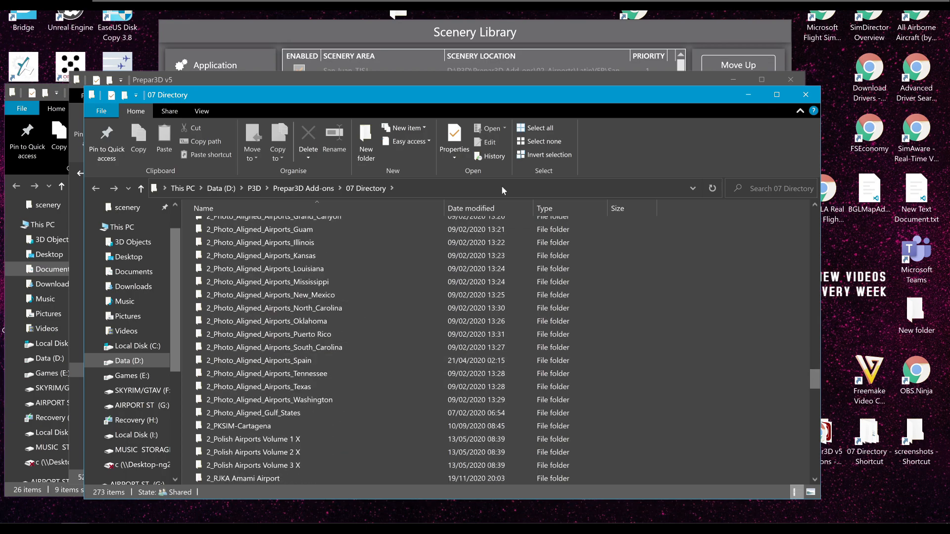
left_click(807, 95)
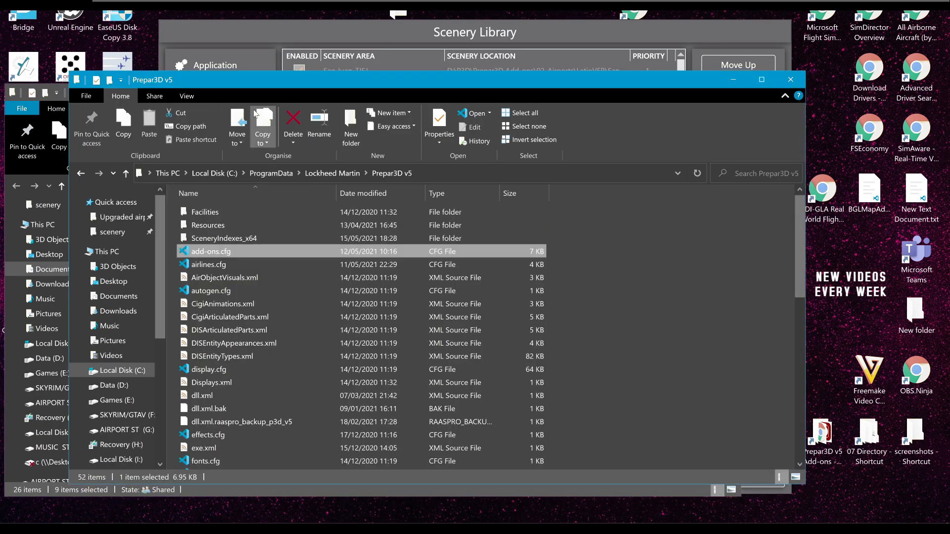
left_click_drag(251, 88, 879, 77)
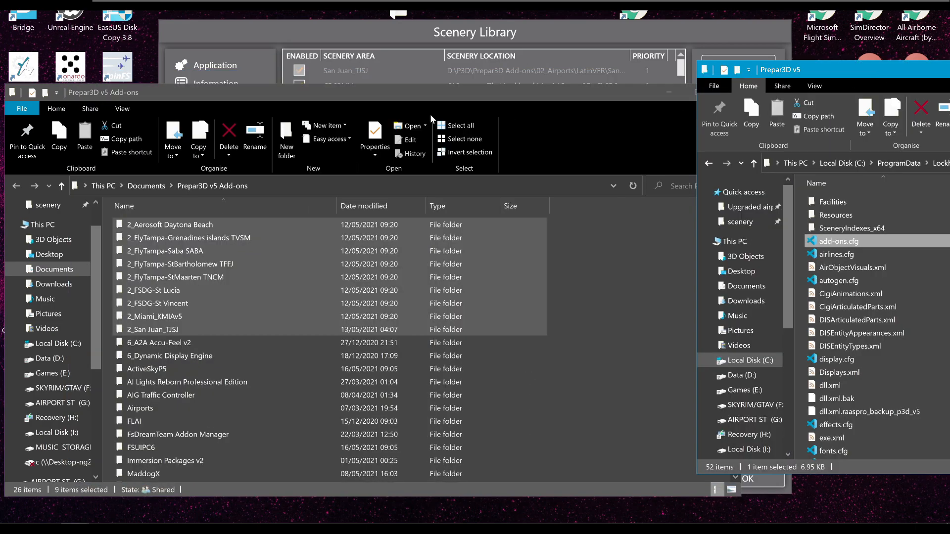
left_click(572, 102)
- Return to the Prepar3D options and compare the add-ons list with the scenery library
left_click(531, 29)
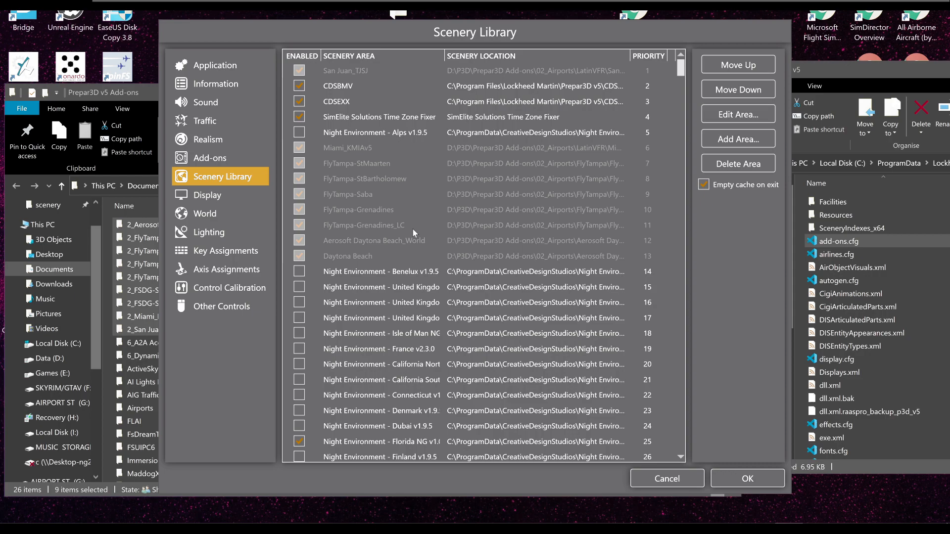
left_click(209, 159)
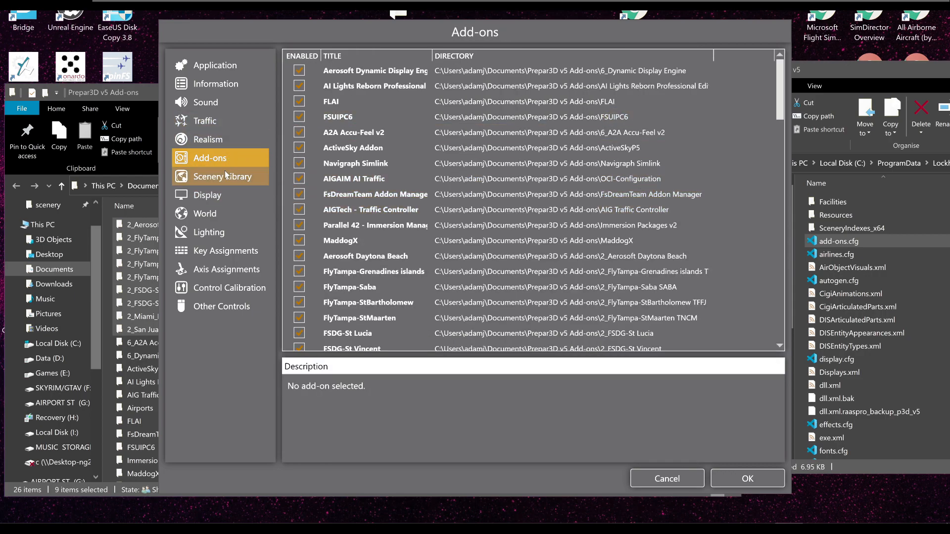
left_click(219, 178)
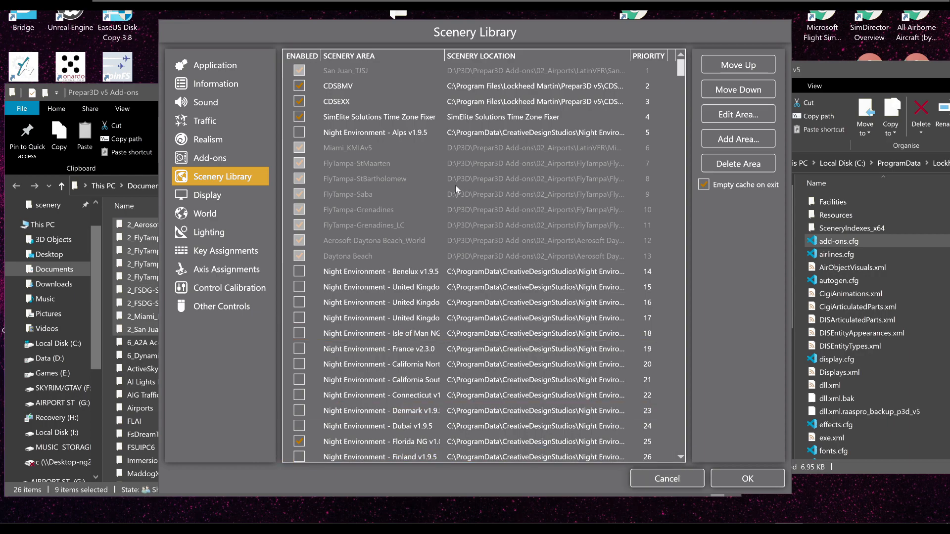
- Cancel the Prepar3D options, close the simulator's start screen, and check the taskbar for programs still running
left_click(645, 476)
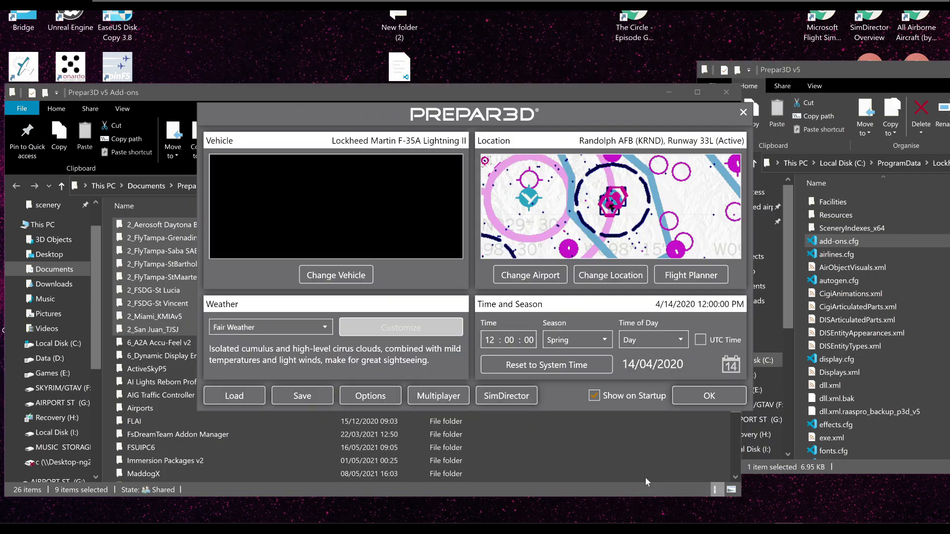
left_click(746, 113)
left_click(441, 296)
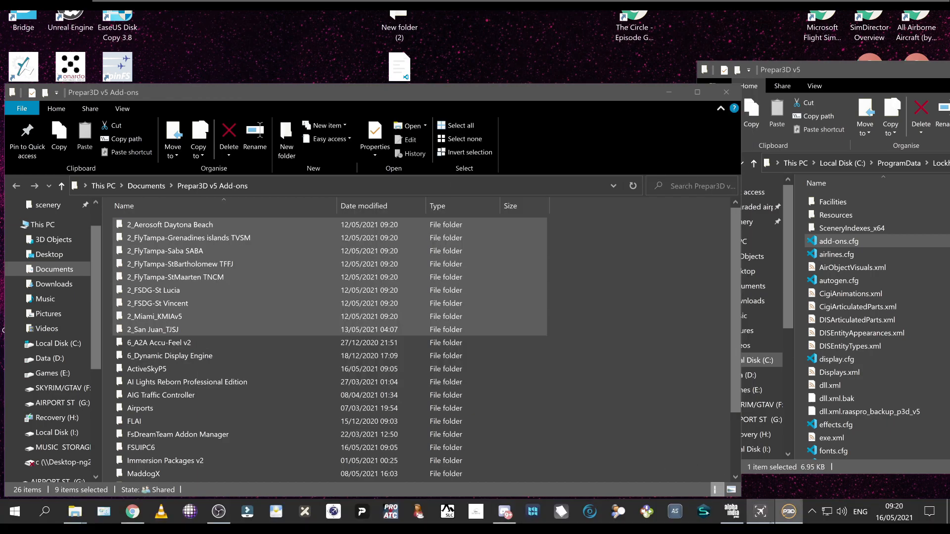
mouse_move(790, 519)
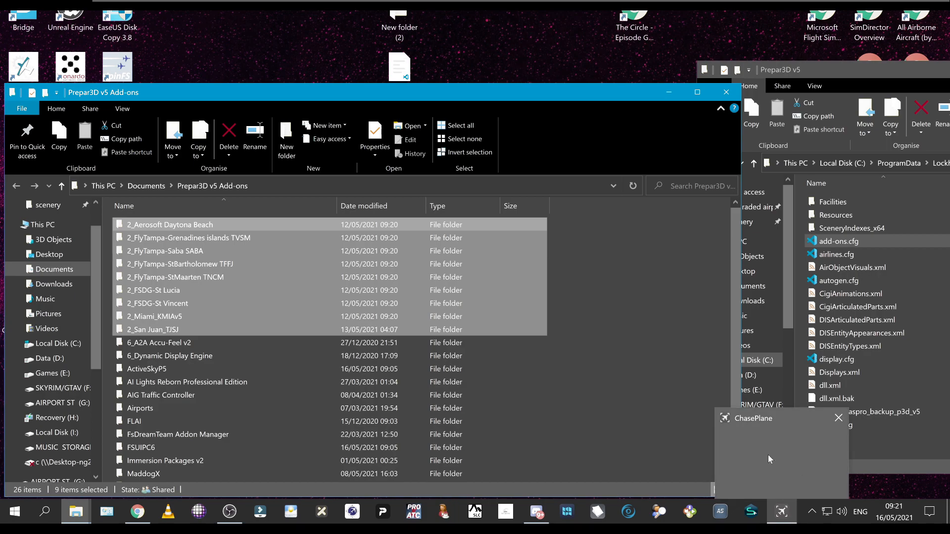
mouse_move(751, 435)
mouse_move(818, 426)
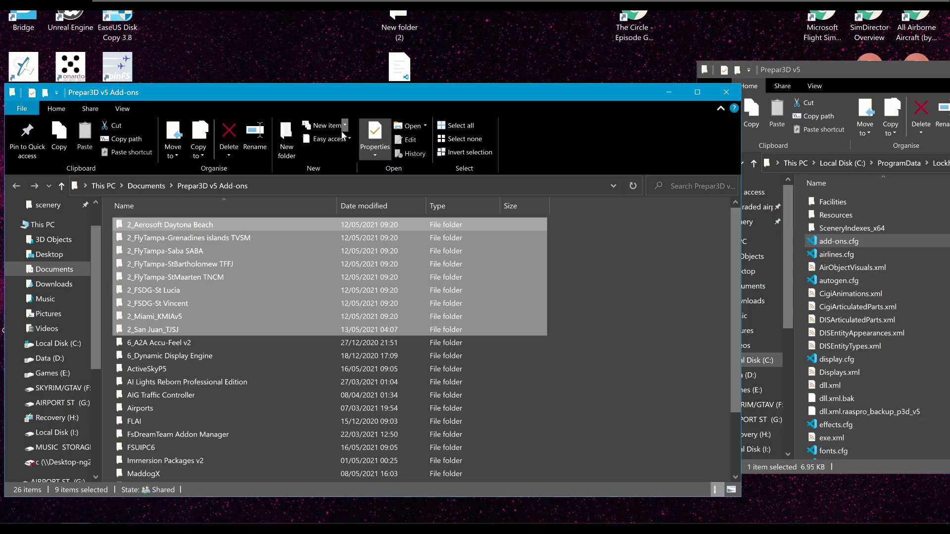
- Move the folders from 2_Aerosoft Daytona Beach through 2_San Juan_TJSJ out of Prepar3D v5 Add-ons into the desktop's New folder (2)
double_click(390, 15)
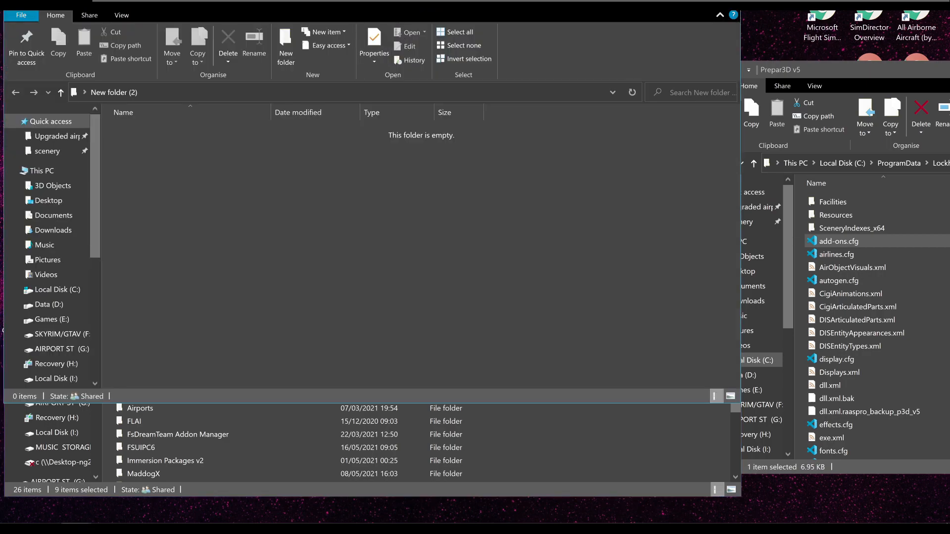
key("super+Right")
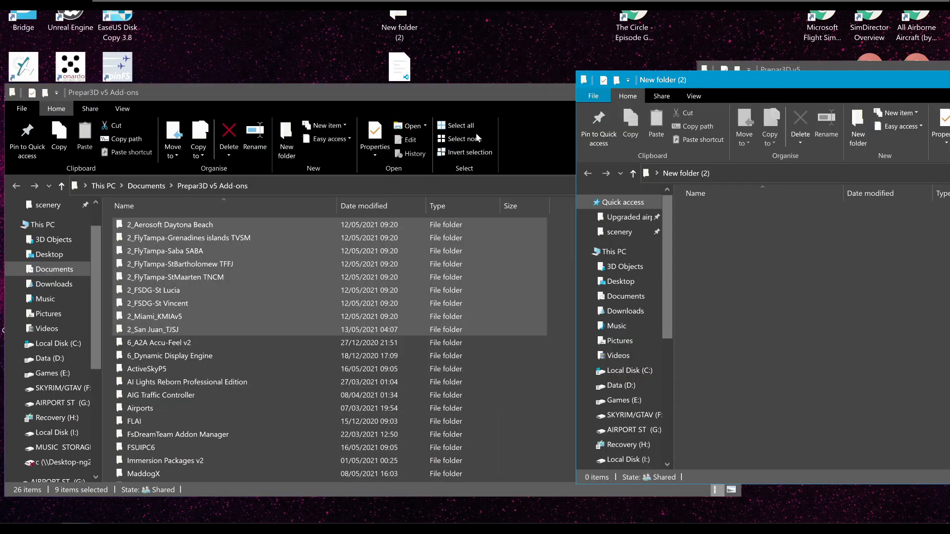
left_click(286, 88)
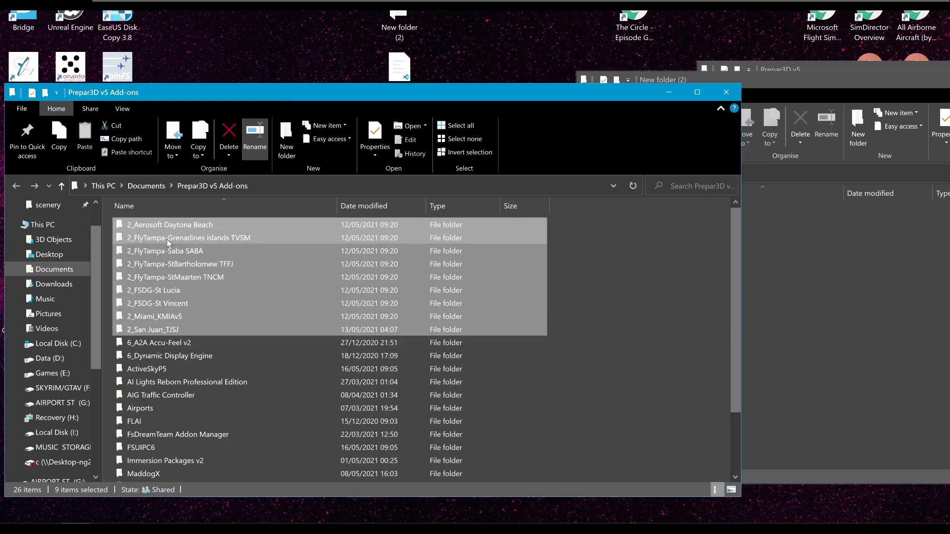
right_click(169, 218)
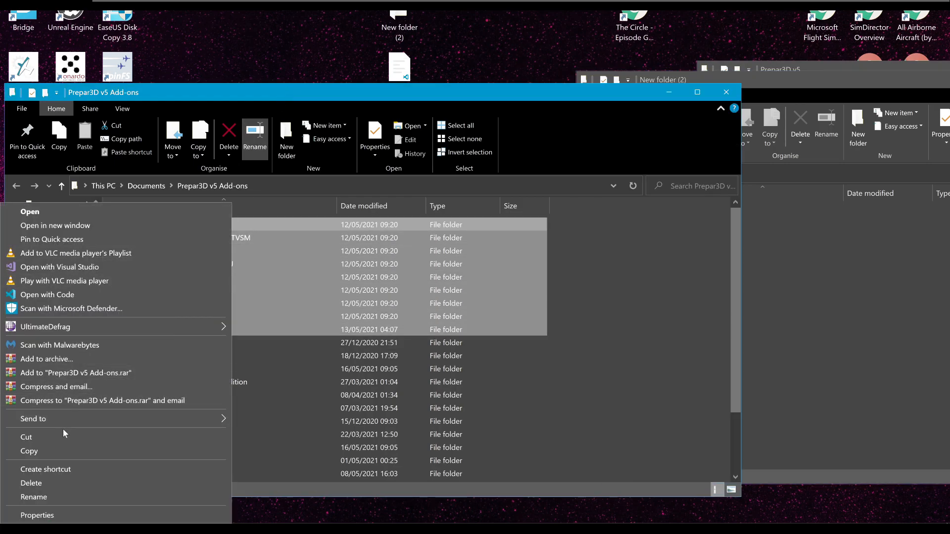
left_click(105, 434)
left_click(756, 281)
right_click(756, 280)
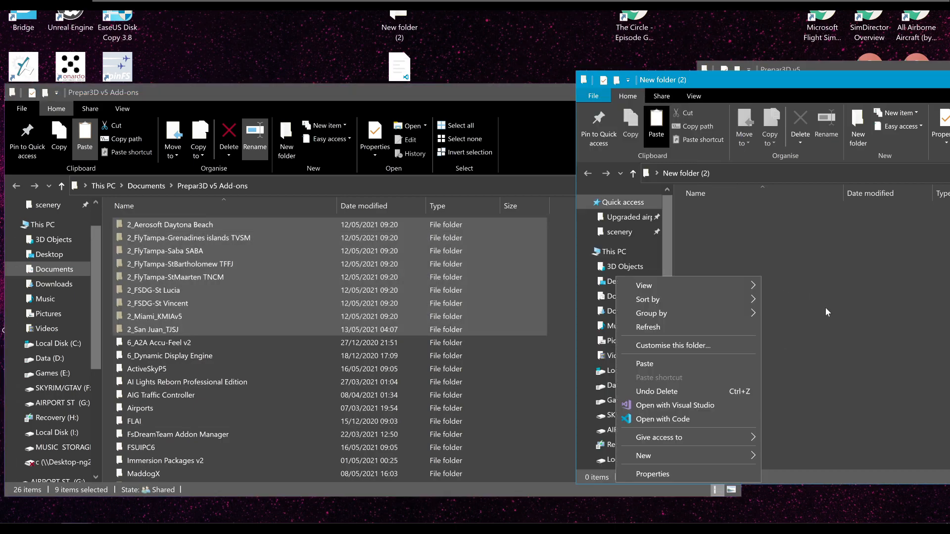
left_click(672, 360)
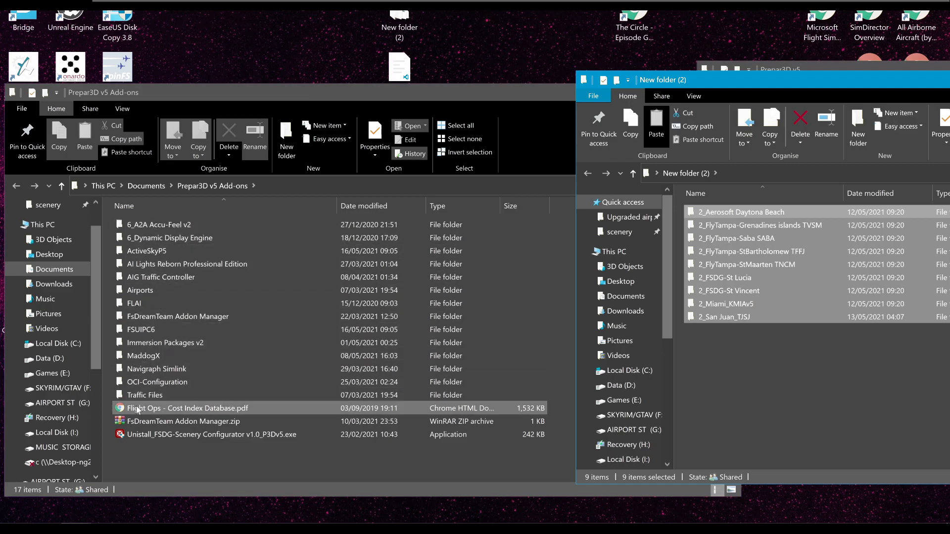
- Inspect the Airports folder and its AIGTC subfolder, and return to the Prepar3D v5 Add-ons folder
double_click(164, 291)
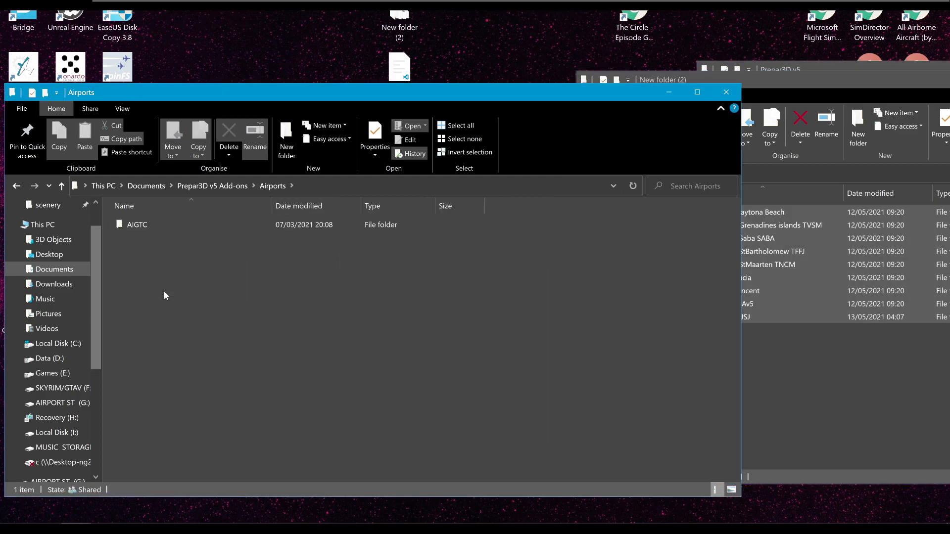
double_click(156, 229)
left_click(208, 179)
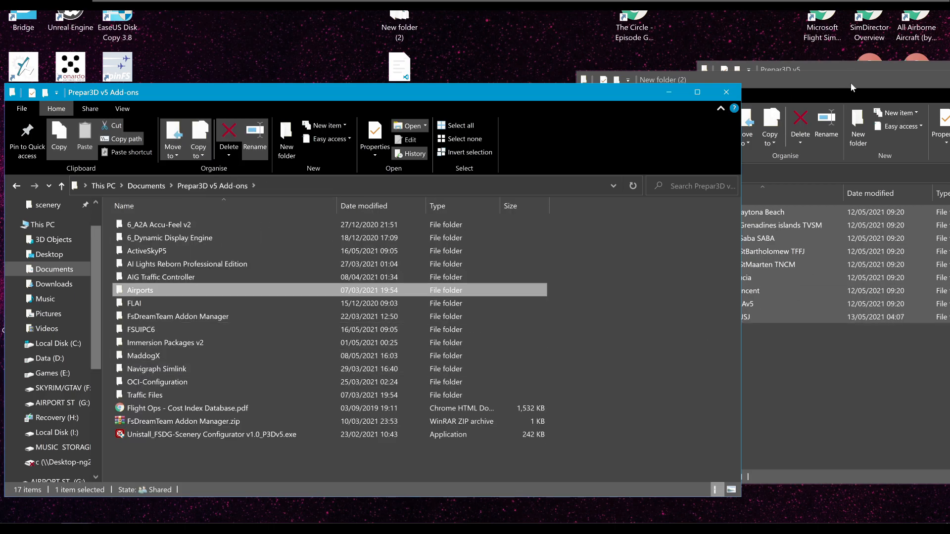
- Run Prepar3D v5 as administrator and place the New folder (2) window clear of the Prepar3D v5 Add-ons window
left_click(850, 85)
left_click_drag(768, 102, 212, 93)
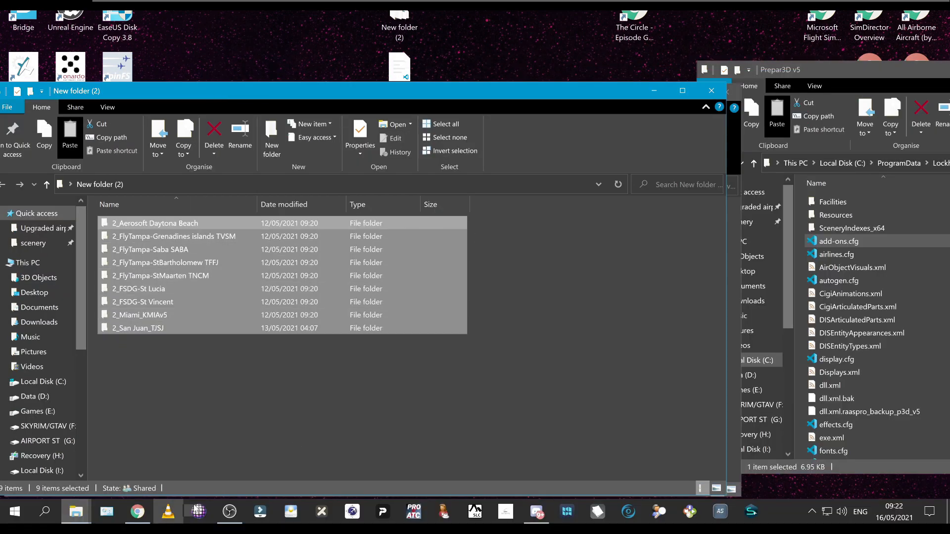
left_click(14, 511)
right_click(71, 222)
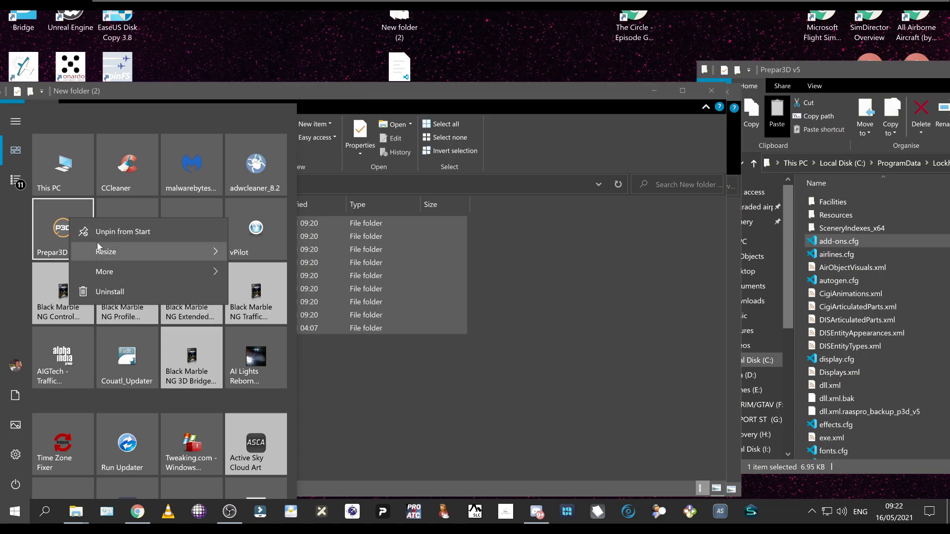
mouse_move(180, 271)
left_click(304, 297)
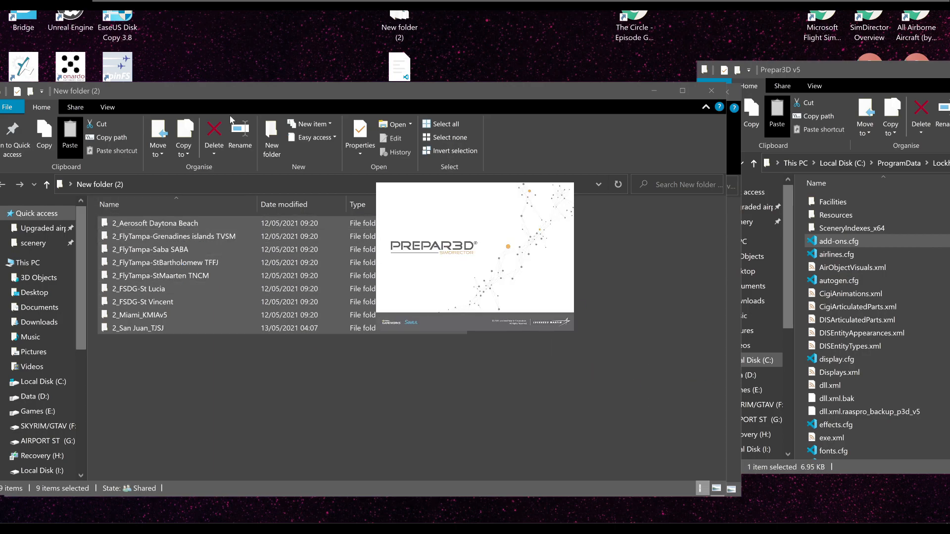
left_click_drag(124, 92, 649, 120)
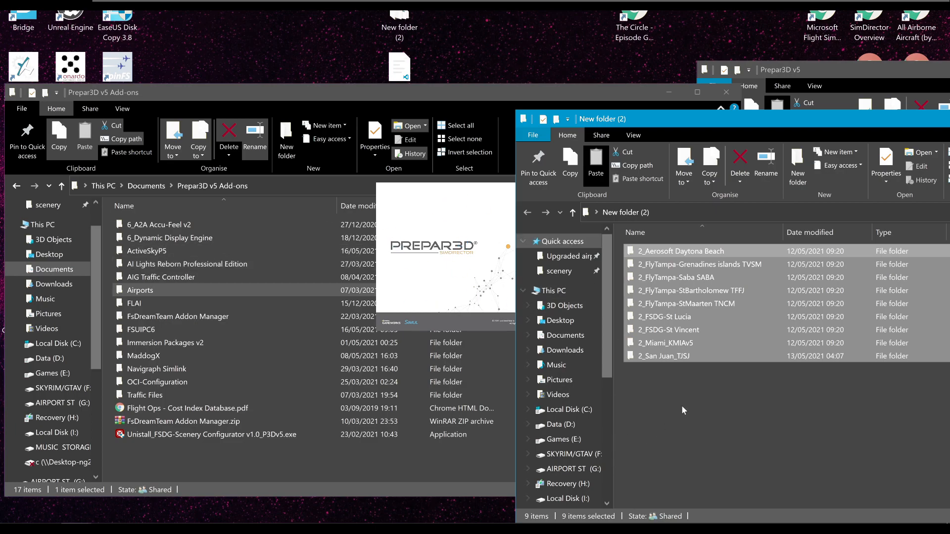
mouse_move(692, 529)
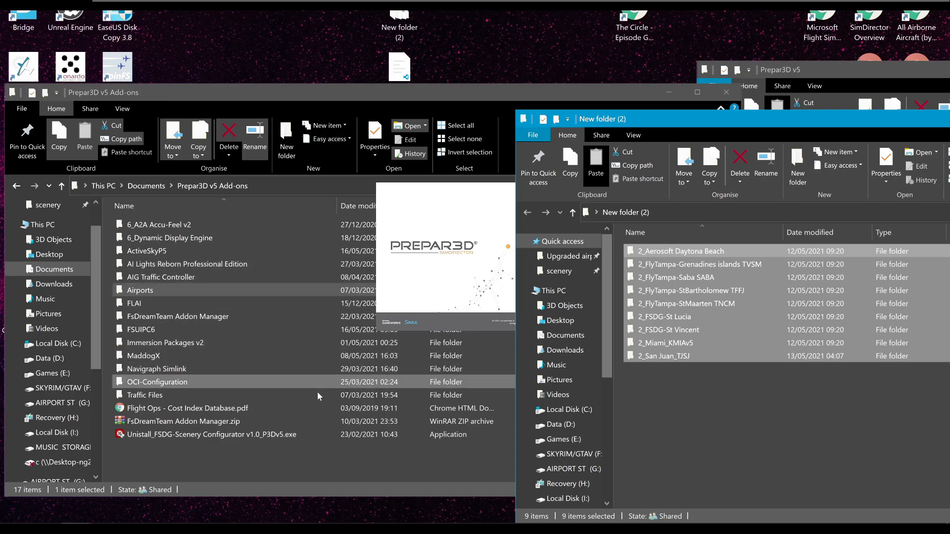
mouse_move(320, 523)
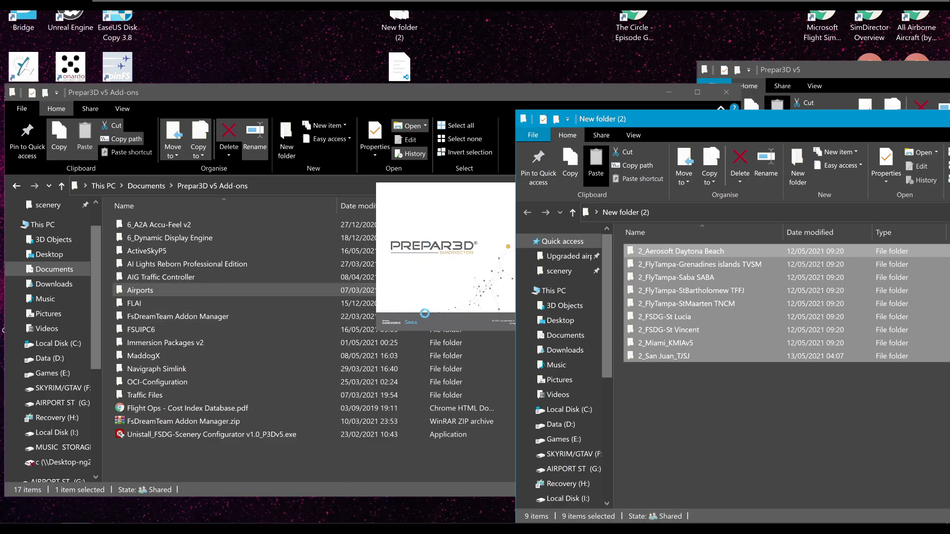
left_click_drag(678, 117, 785, 61)
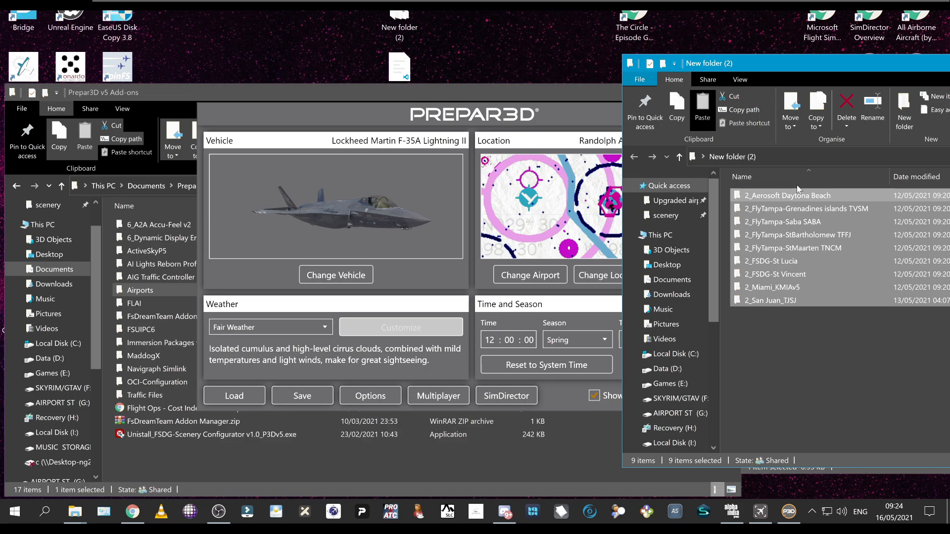
- Open the Prepar3D scenery library and examine its entries down to TasmaniaV3 and FTXAA_ORBXLIBS
left_click(368, 398)
left_click(237, 177)
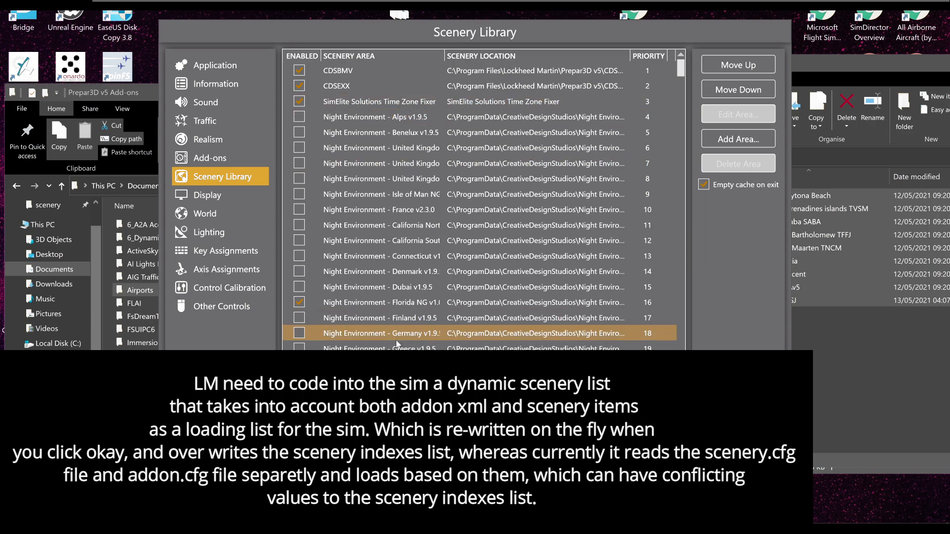
scroll(401, 302, "down", 16)
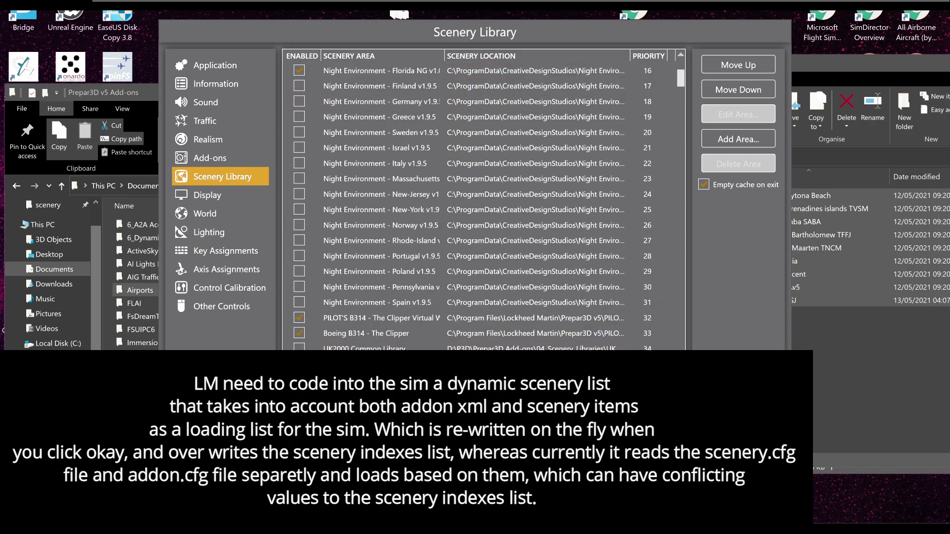
scroll(483, 208, "down", 20)
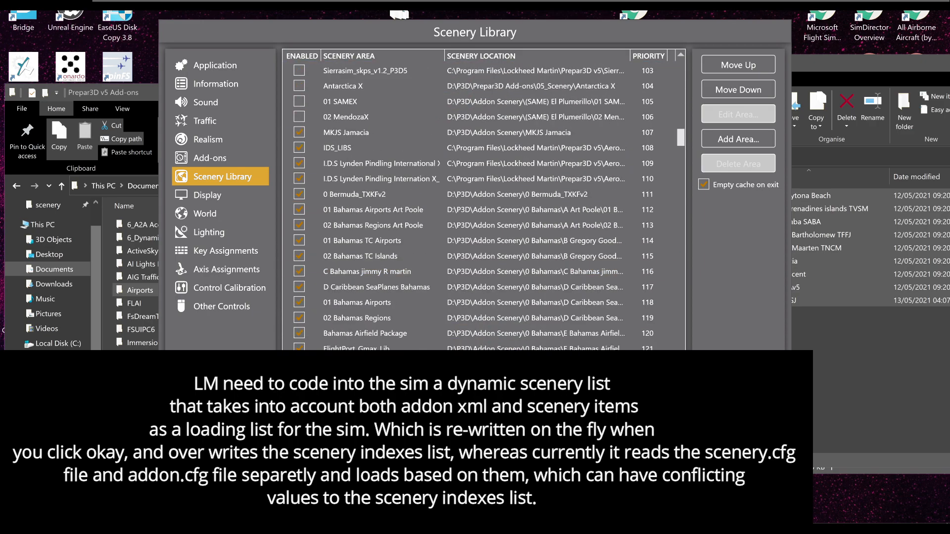
scroll(482, 208, "down", 20)
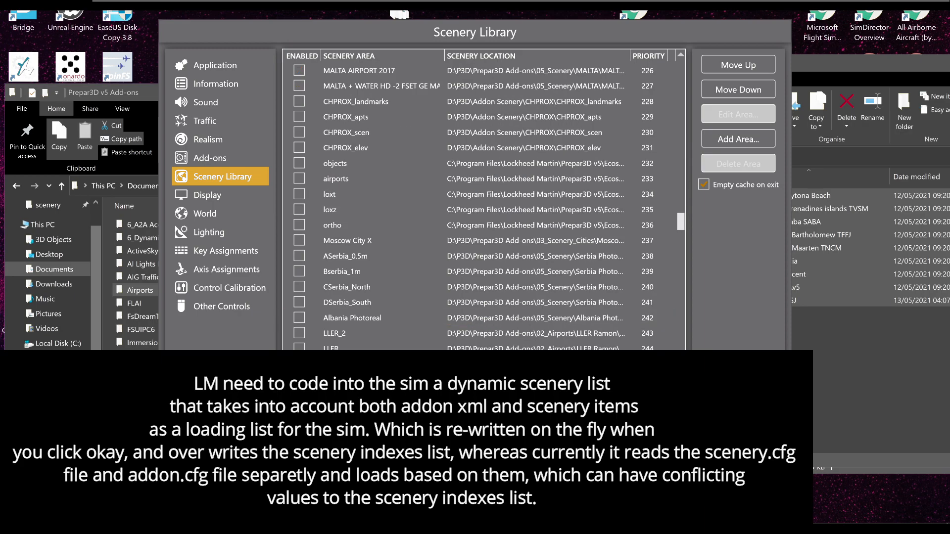
scroll(322, 266, "down", 11)
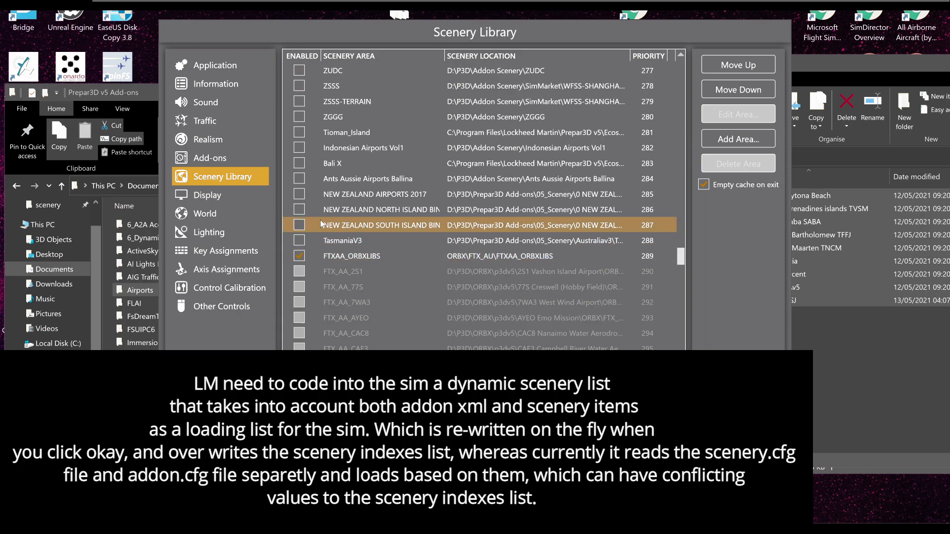
left_click(317, 255)
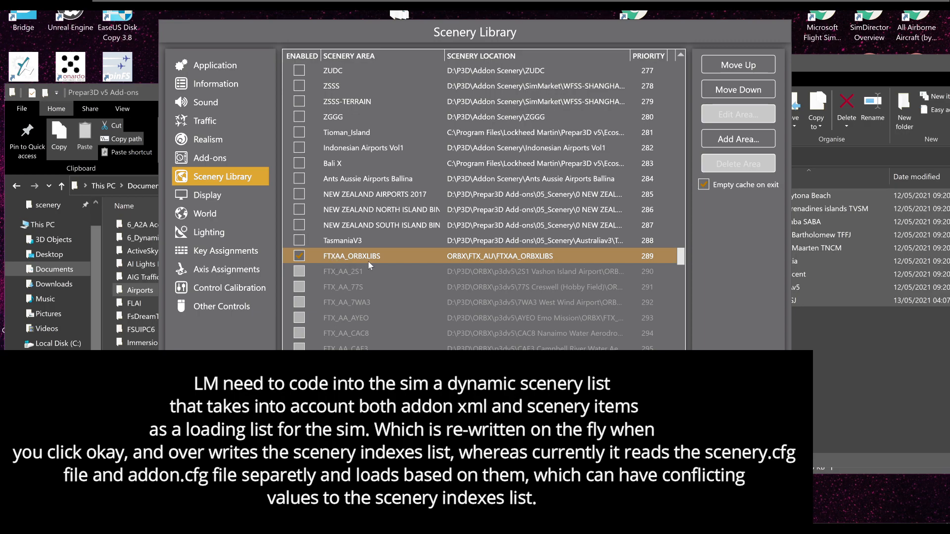
left_click(332, 240)
left_click_drag(333, 240, 423, 213)
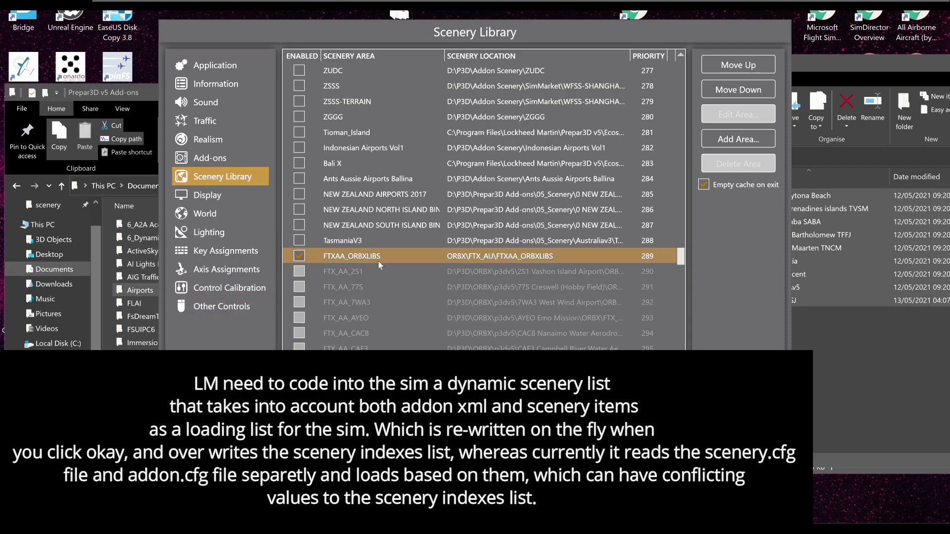
- Examine the FTX airport entries below FTXAA_ORBXLIBS in the scenery library and return to that entry
scroll(381, 247, "down", 9)
scroll(381, 348, "down", 15)
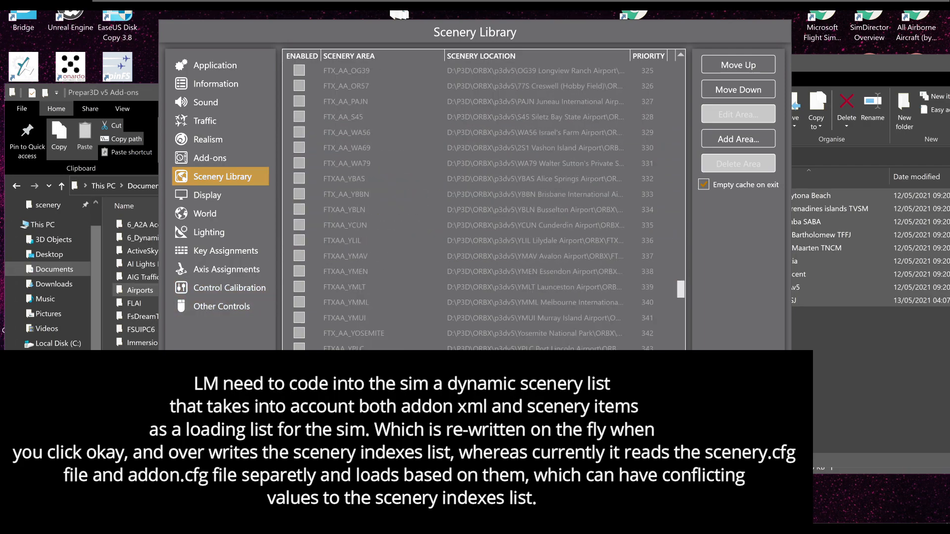
scroll(381, 347, "up", 12)
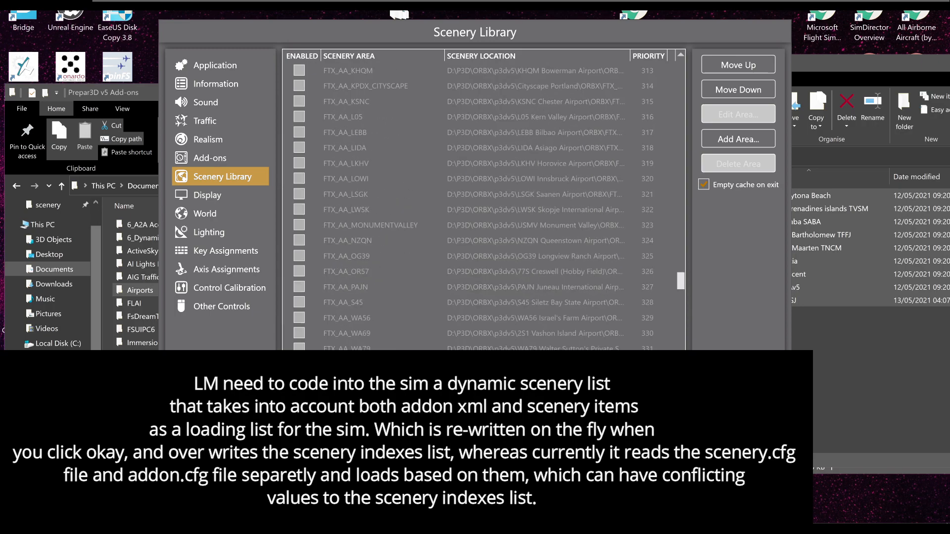
scroll(359, 251, "up", 12)
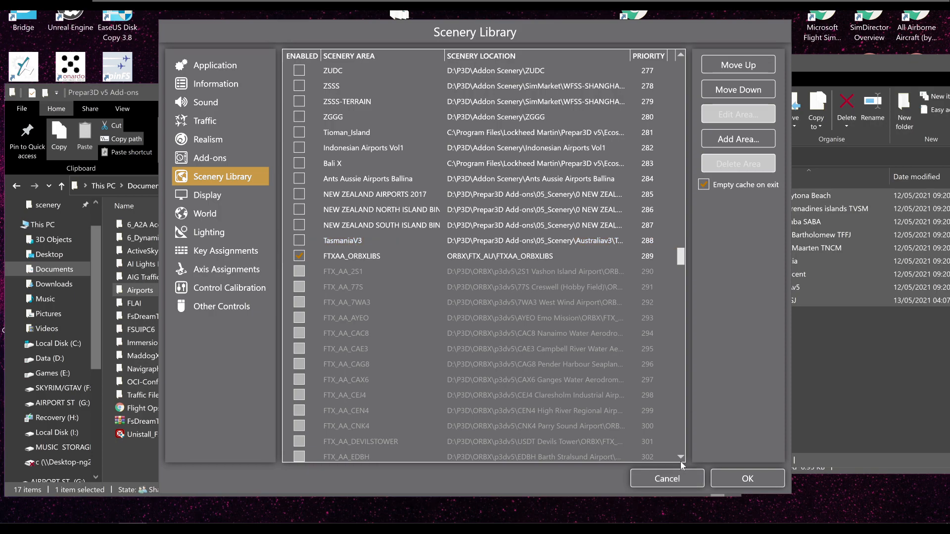
- Cancel the scenery library options and exit Prepar3D, confirming the exit
left_click(676, 478)
left_click(742, 112)
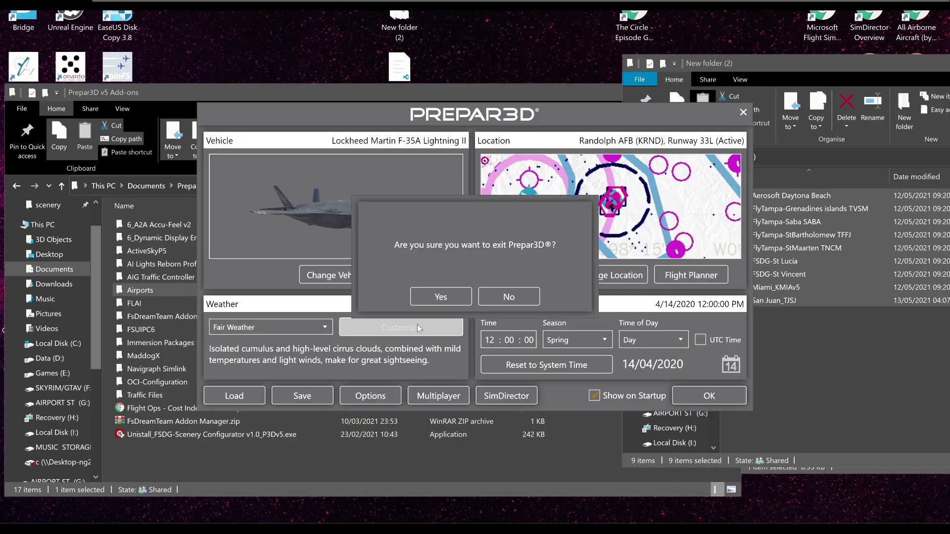
left_click(422, 300)
- Launch Orbx and open its simulator Insertion Point settings
left_click(220, 510)
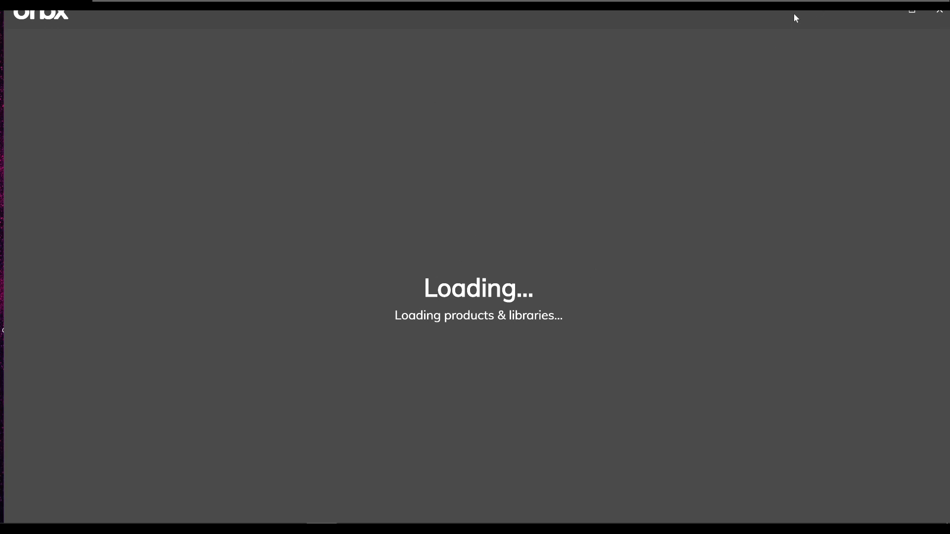
left_click(836, 20)
left_click(148, 368)
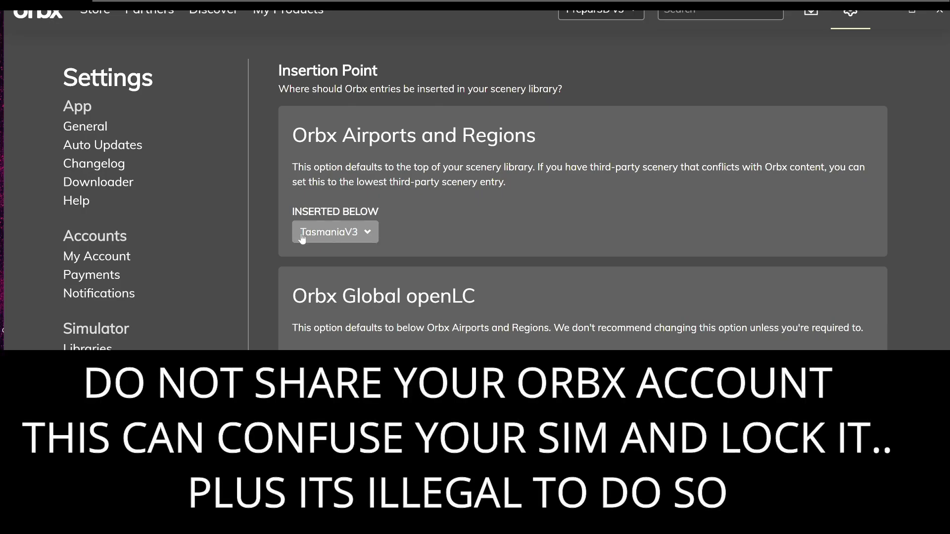
- Set the Orbx Airports and Regions insertion point to below TasmaniaV3 after reviewing the available scenery entries
left_click(334, 236)
scroll(419, 310, "down", 20)
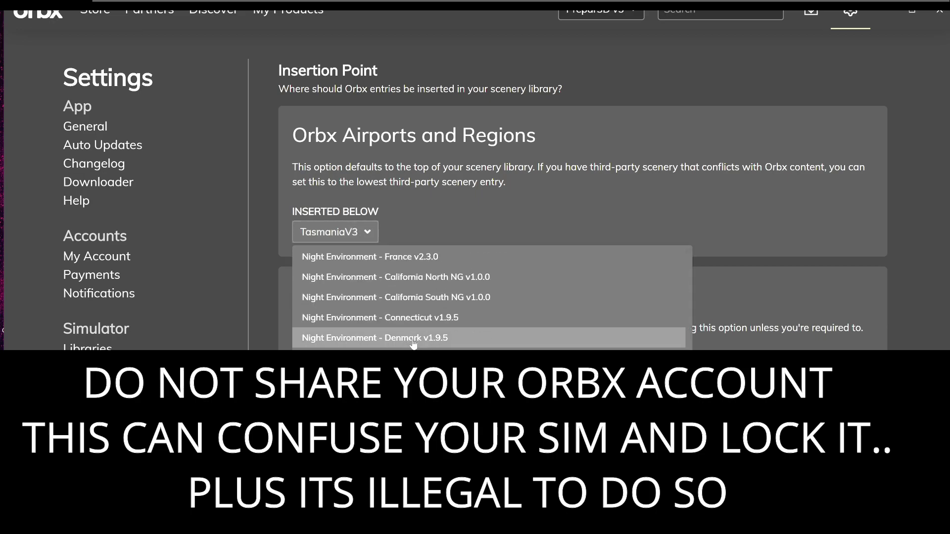
scroll(413, 344, "up", 20)
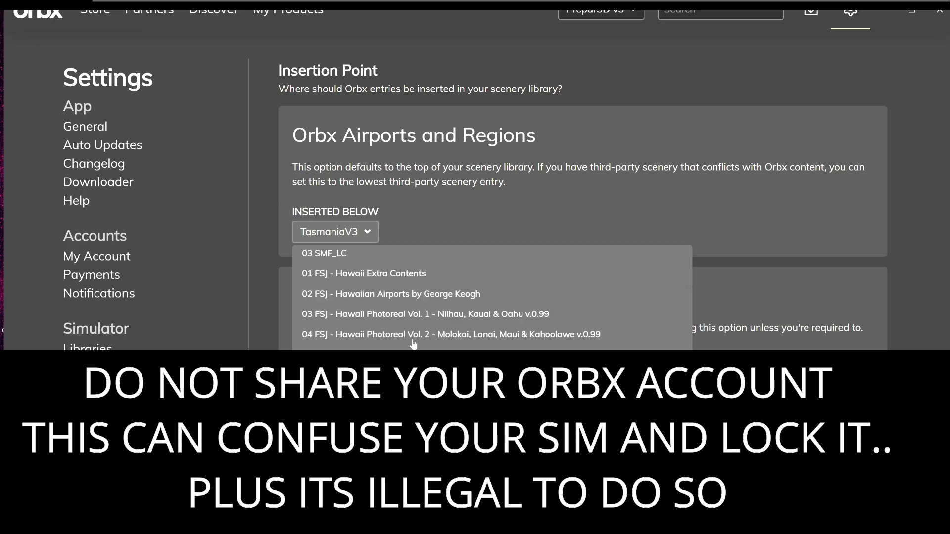
scroll(413, 343, "up", 5)
scroll(414, 344, "down", 15)
scroll(414, 344, "down", 10)
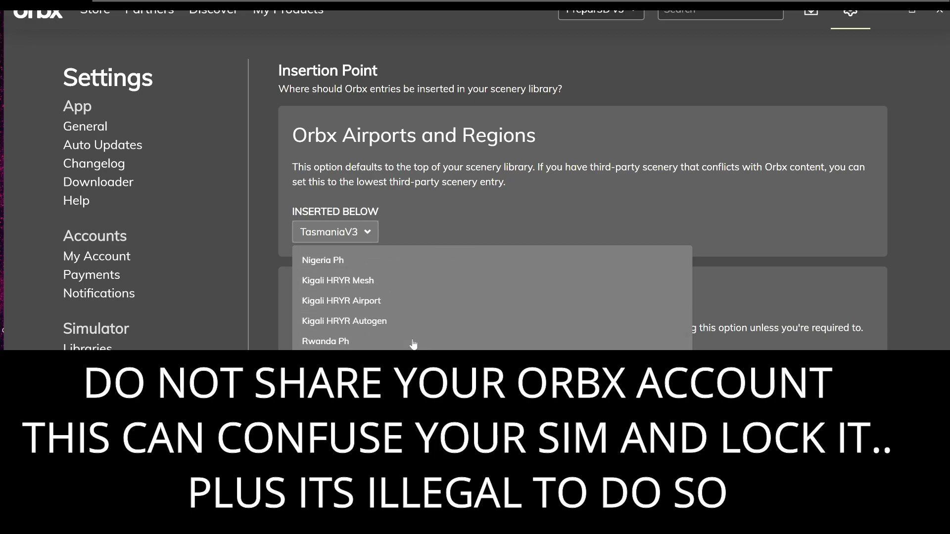
scroll(413, 343, "down", 12)
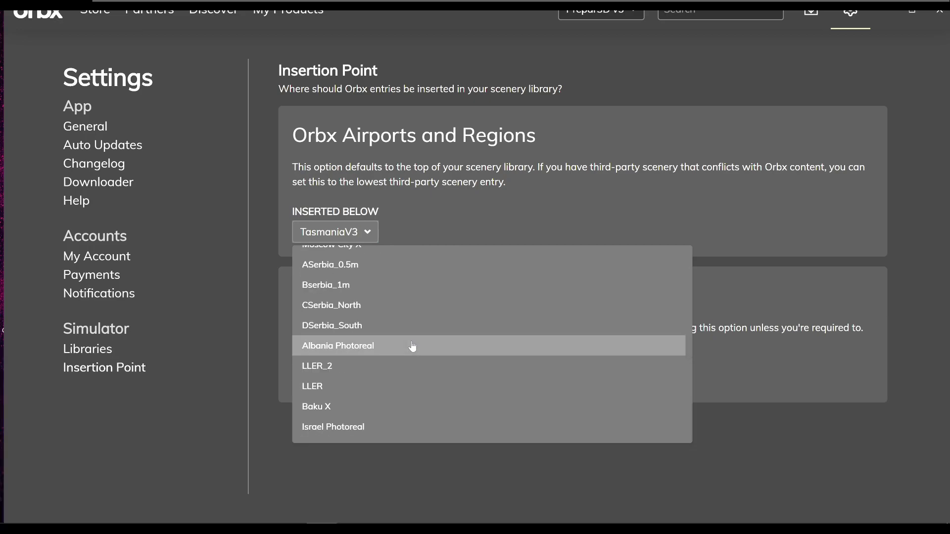
scroll(413, 346, "down", 5)
scroll(425, 301, "down", 5)
scroll(434, 333, "down", 8)
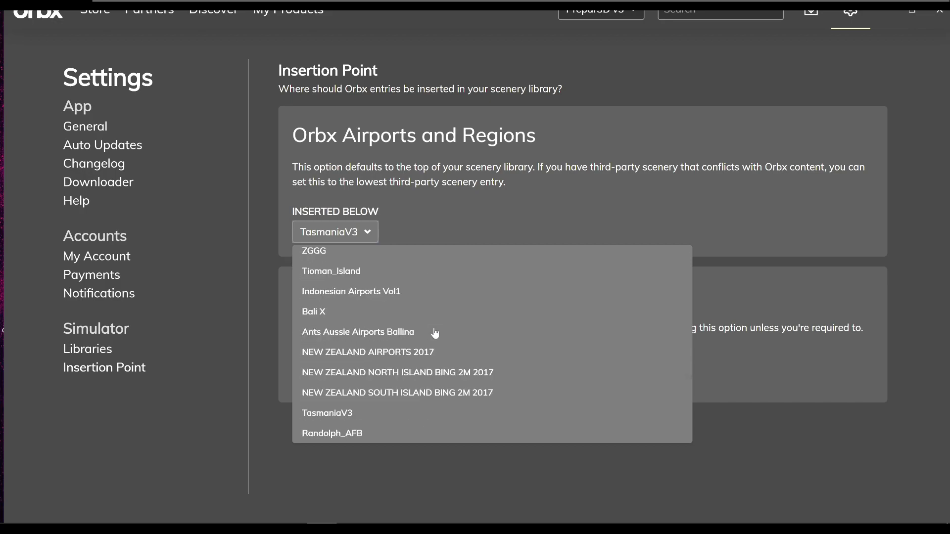
scroll(418, 339, "up", 3)
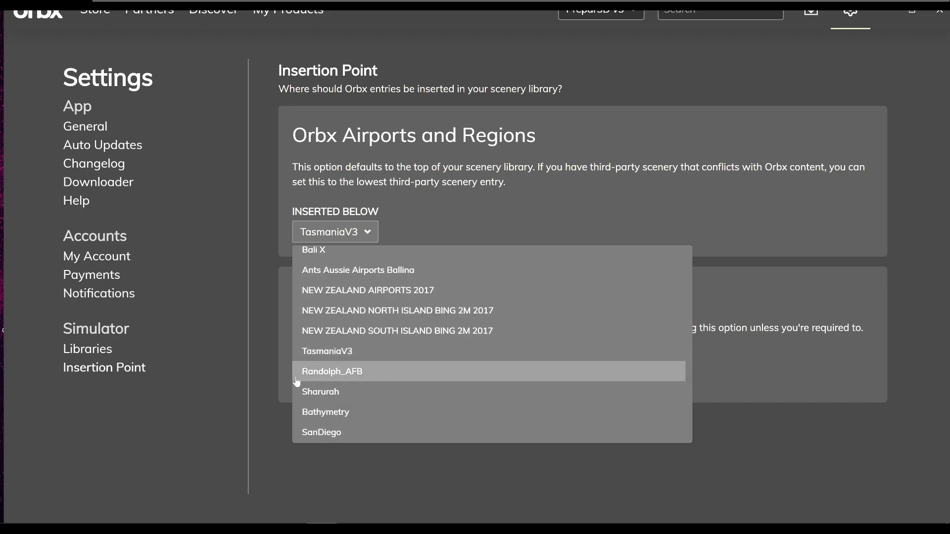
left_click(323, 352)
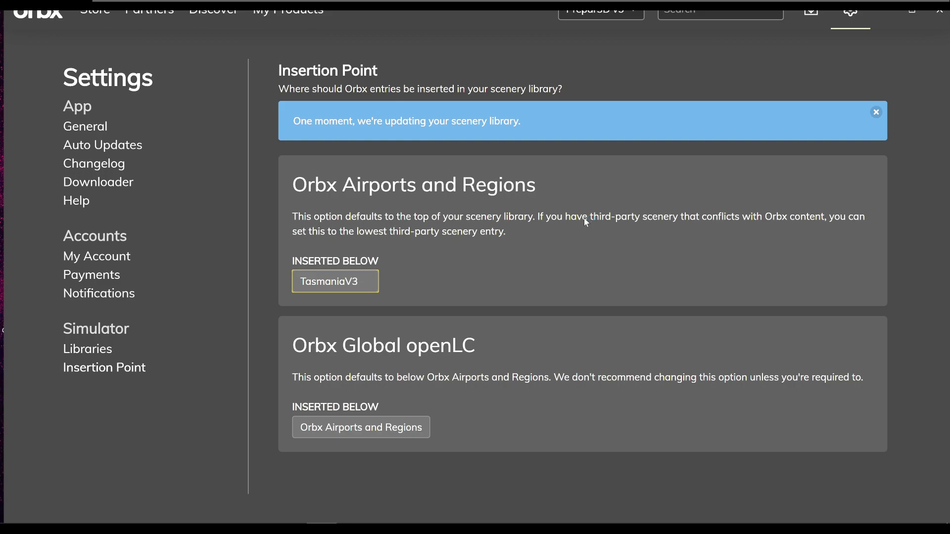
- Close Orbx and run Prepar3D v5 as administrator
left_click(940, 8)
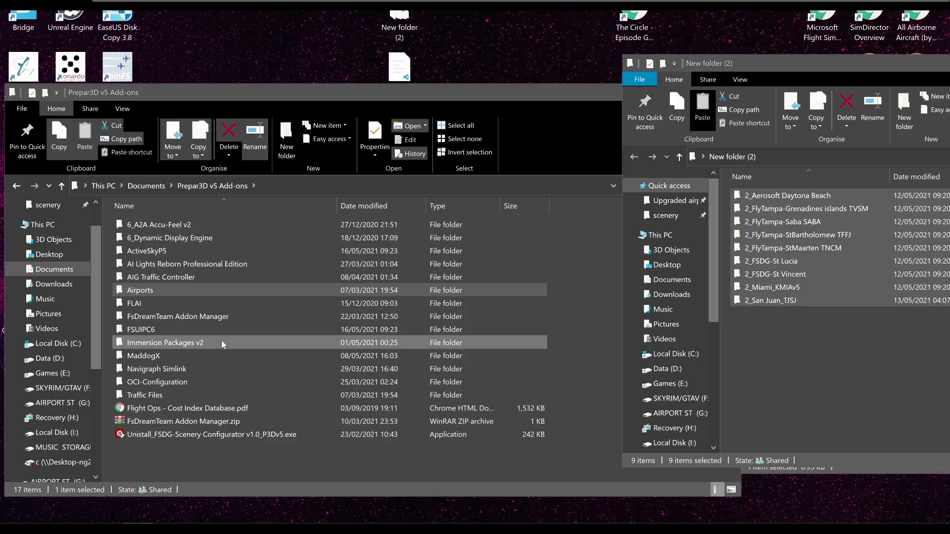
left_click(14, 511)
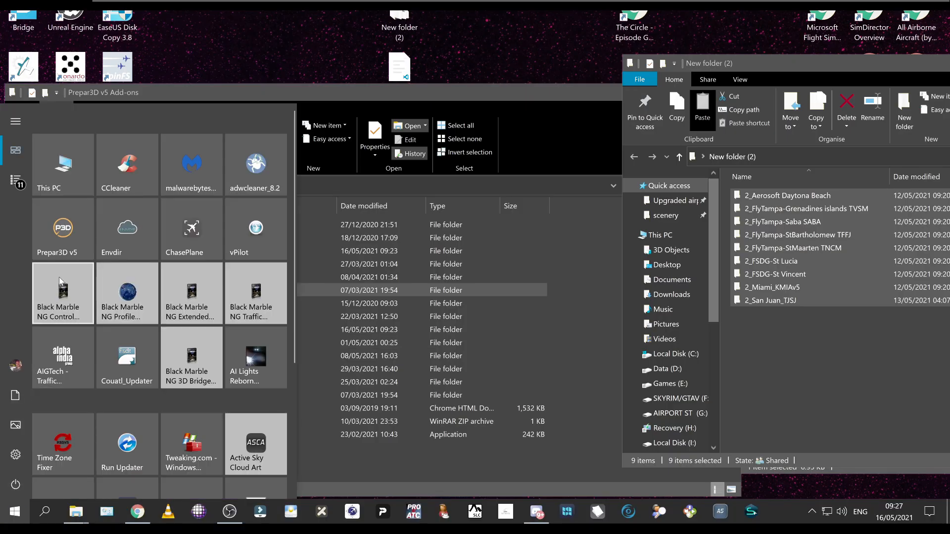
right_click(63, 215)
mouse_move(187, 271)
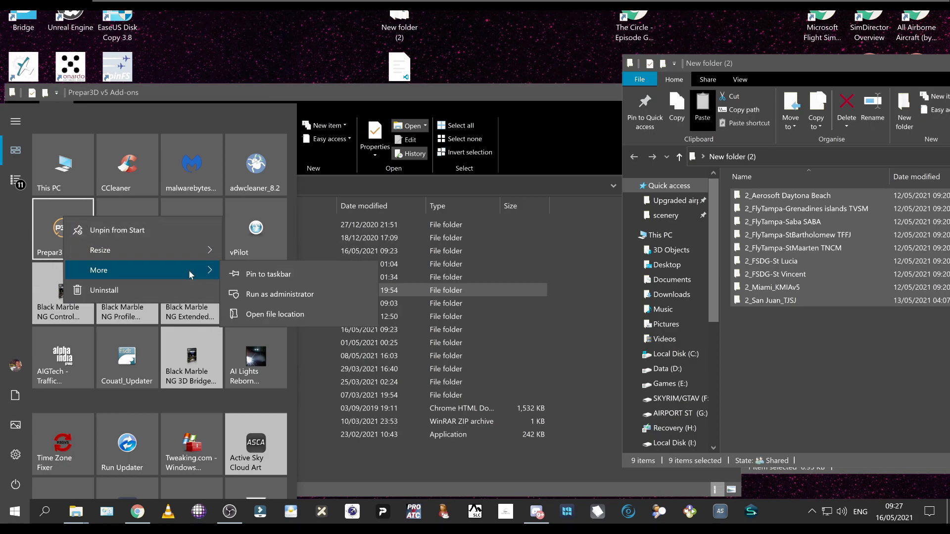
left_click(281, 292)
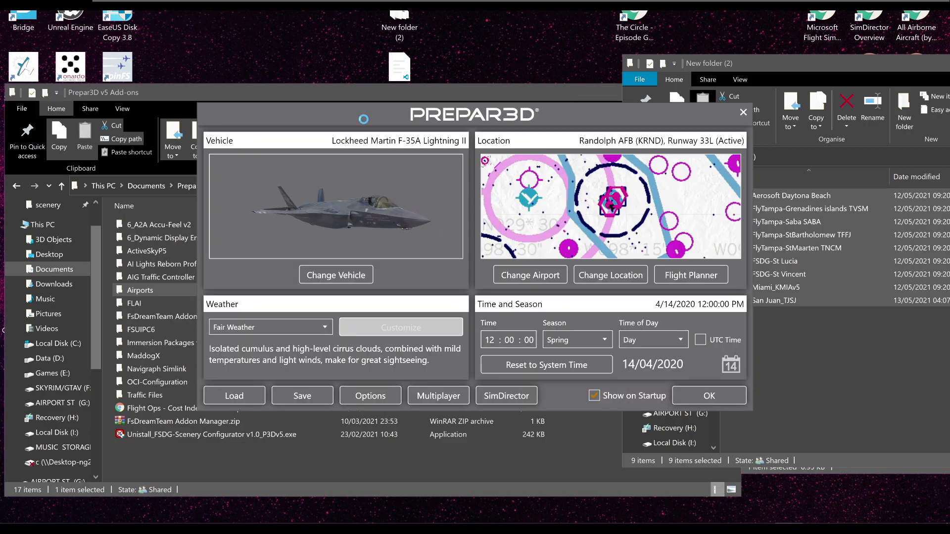
- Open the Scenery Library options and review the scenery areas from the top of the list to the base entries
left_click(370, 396)
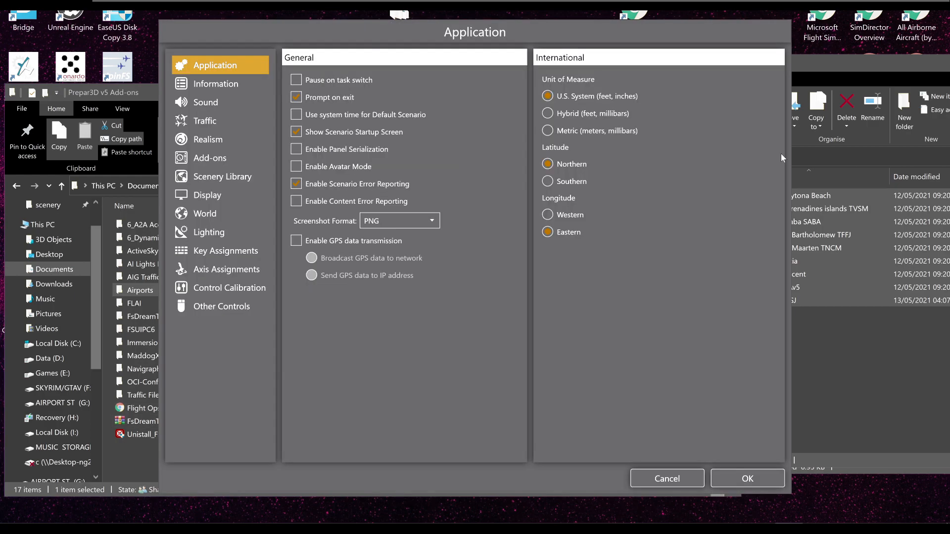
left_click(207, 177)
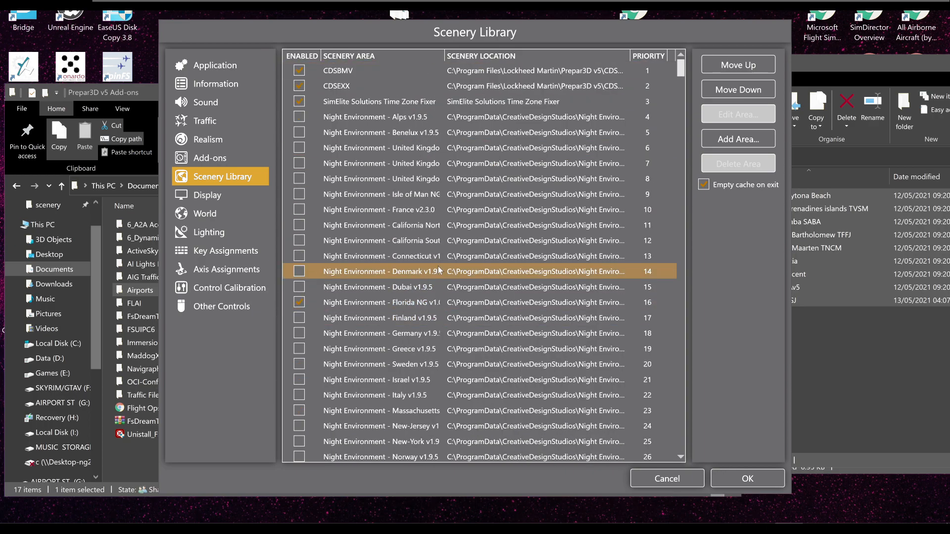
scroll(480, 371, "down", 9)
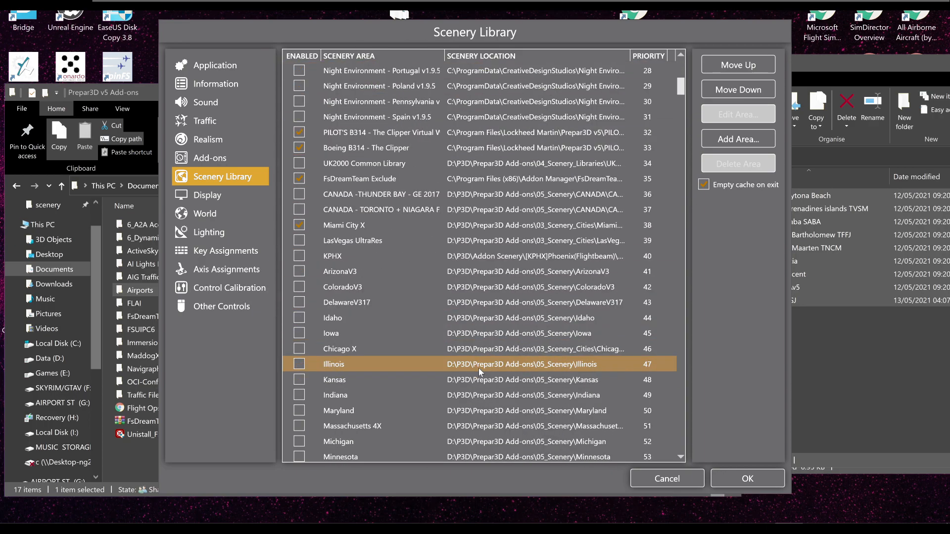
scroll(479, 367, "down", 20)
scroll(454, 341, "down", 20)
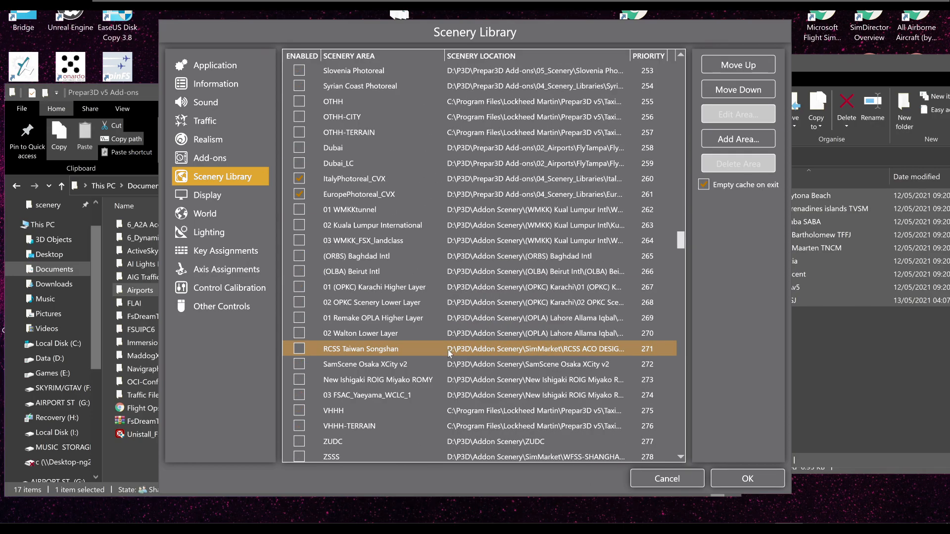
scroll(448, 352, "down", 20)
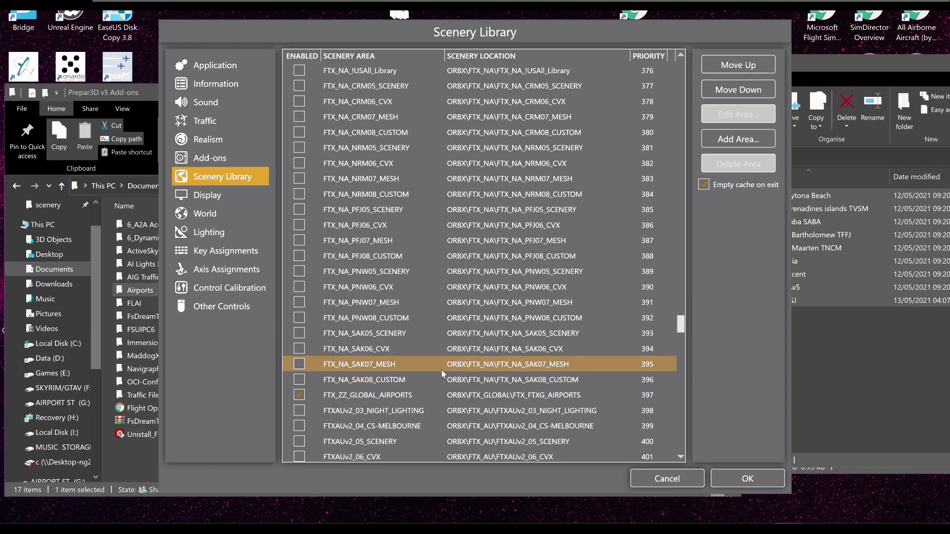
scroll(441, 370, "down", 20)
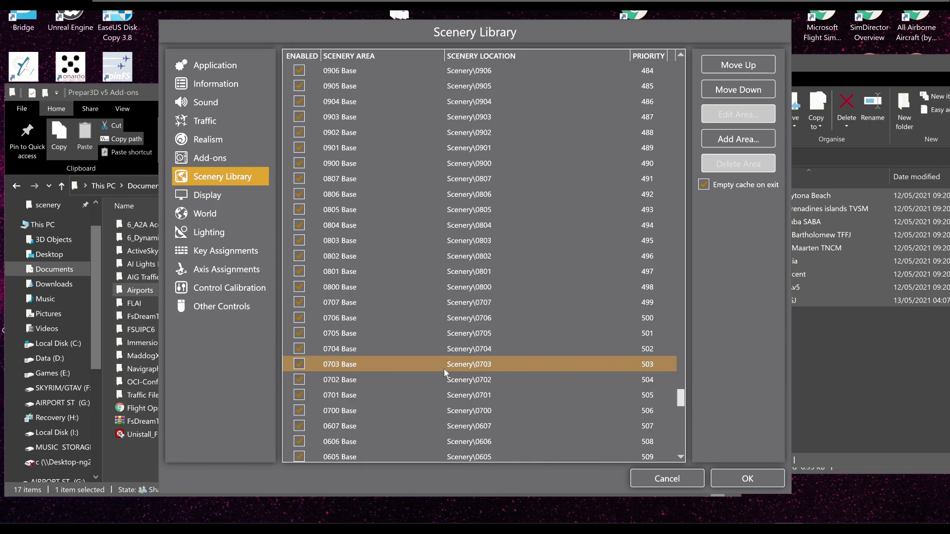
scroll(444, 369, "down", 6)
left_click_drag(679, 415, 700, 44)
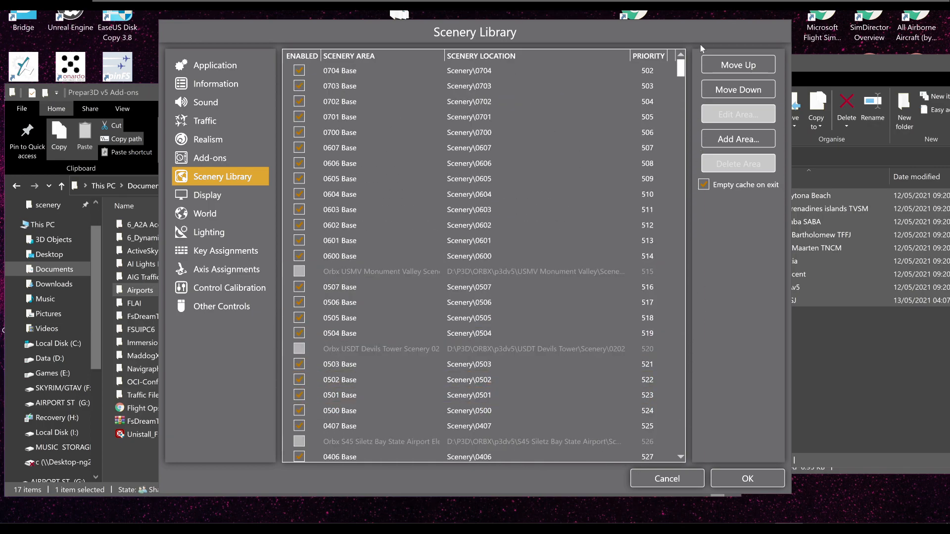
- Look inside the set-aside 2_FSDG-St Vincent and 2_FlyTampa-Saba SABA folders to examine their add-on files
left_click(808, 69)
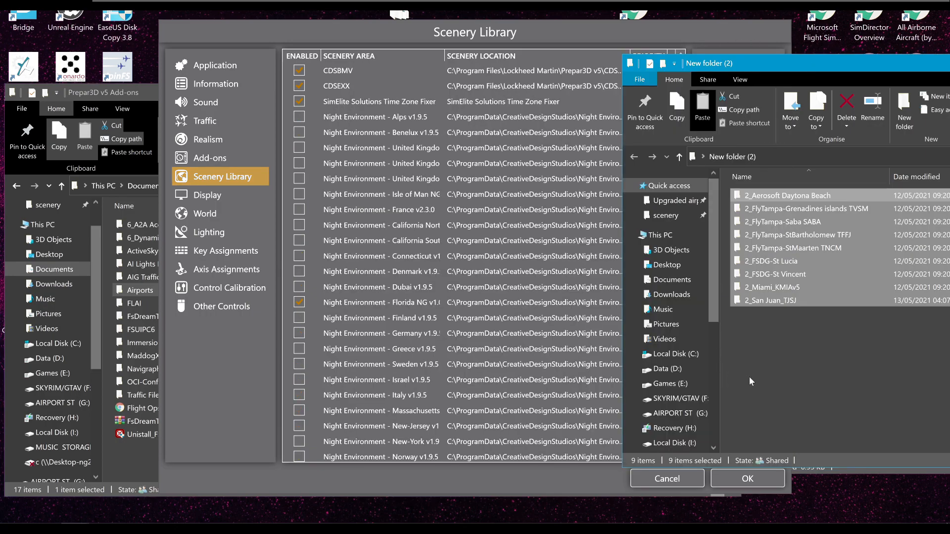
double_click(778, 275)
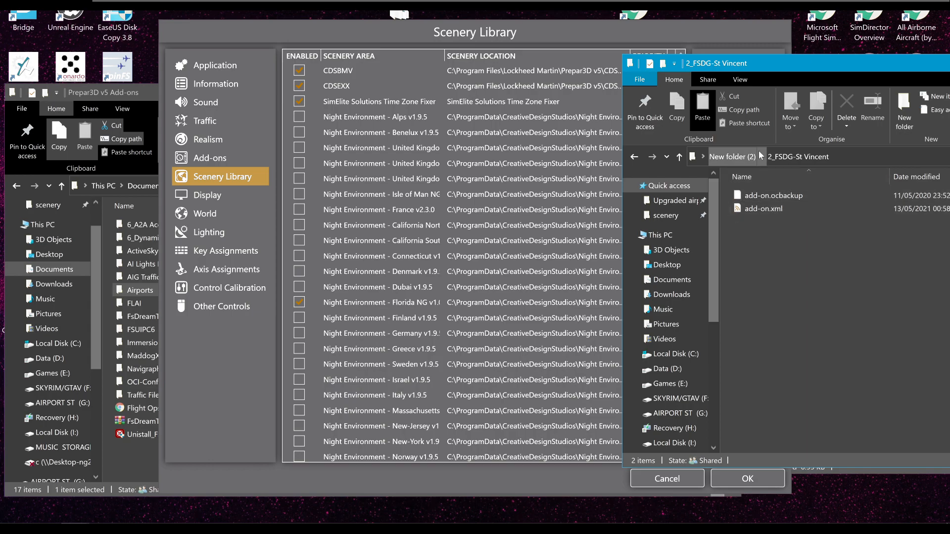
left_click(732, 157)
double_click(760, 227)
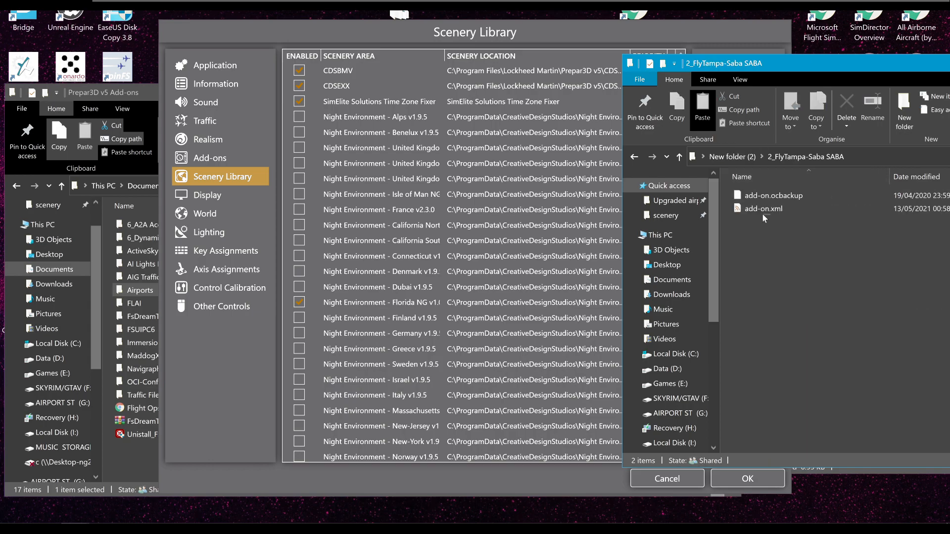
left_click(740, 157)
double_click(766, 290)
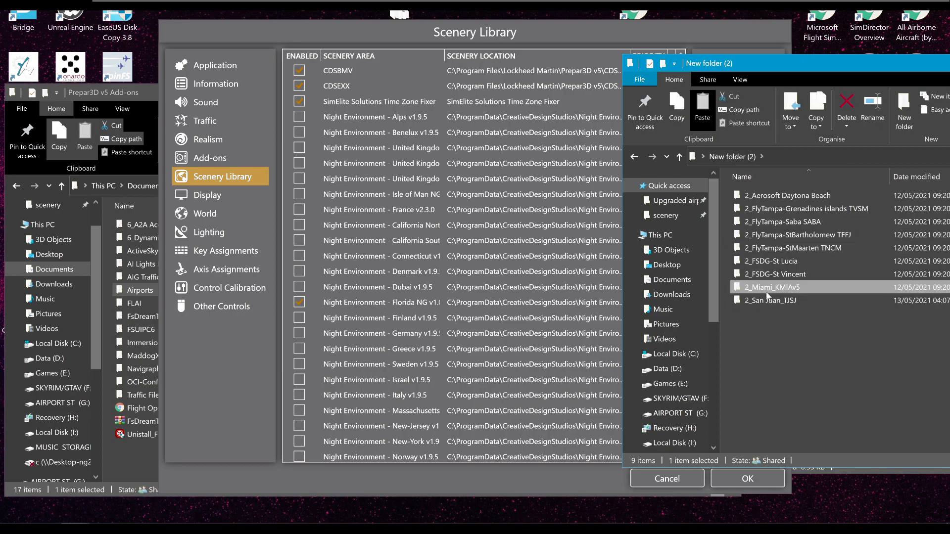
left_click(737, 156)
- Check the combined file properties of all the add-on folders in New folder (2), then dismiss them
left_click_drag(790, 352, 759, 188)
right_click(792, 192)
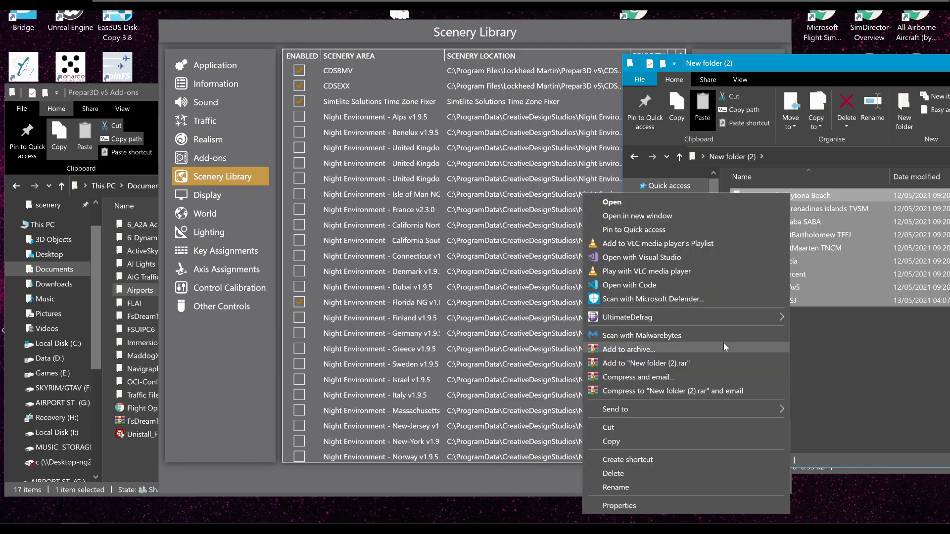
left_click(654, 505)
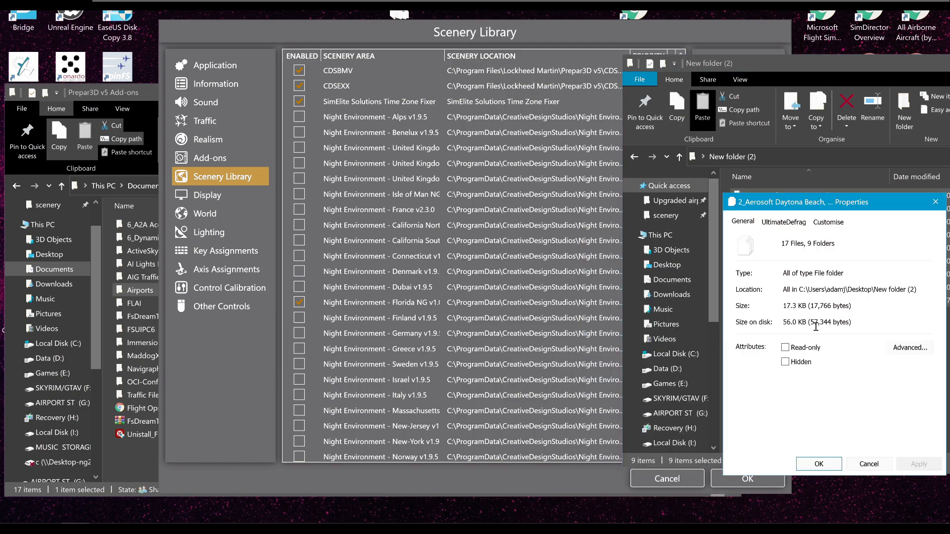
left_click(870, 463)
left_click(779, 354)
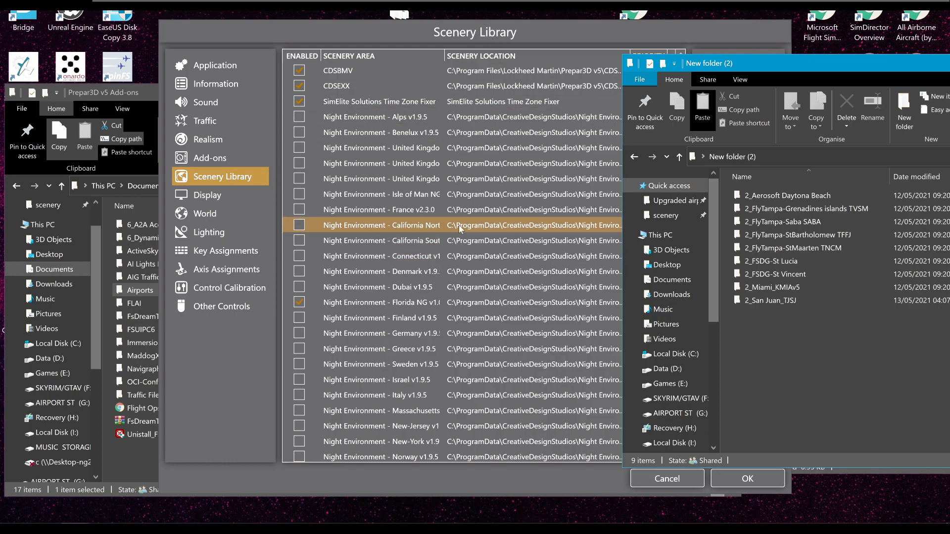
- Uncover and examine the Prepar3D v5 ProgramData folder containing add-ons.cfg
double_click(770, 65)
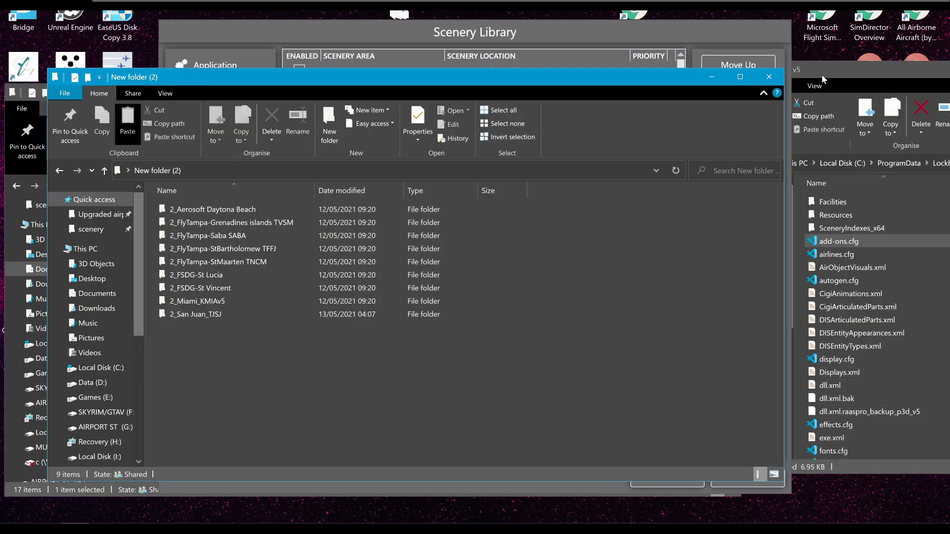
double_click(823, 74)
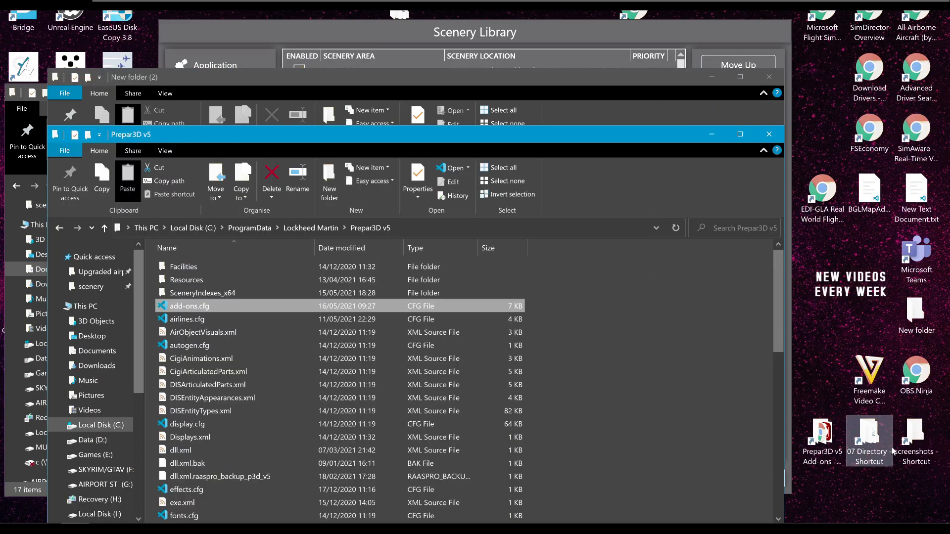
double_click(892, 451)
scroll(358, 283, "down", 20)
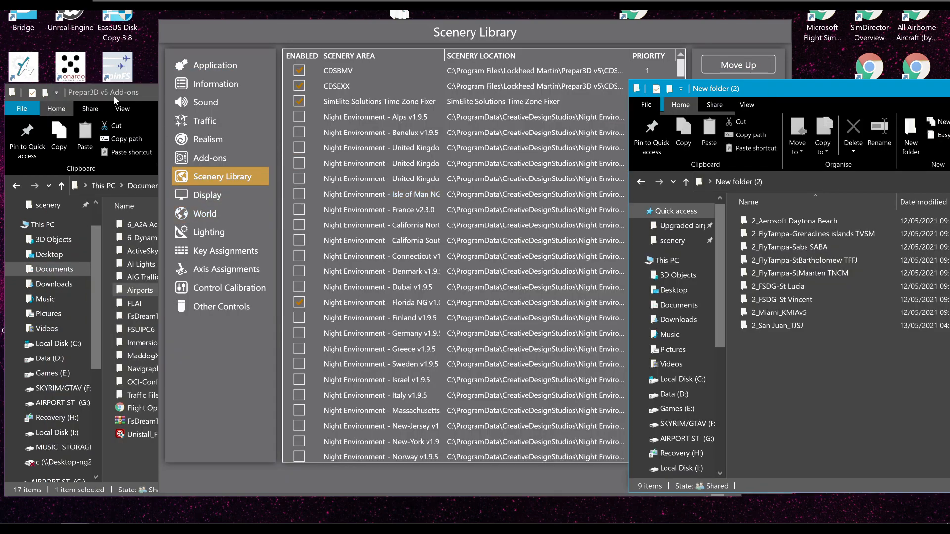
- Compare the Prepar3D v5 Add-ons folder with the set-aside add-on folders and the Scenery Library list
left_click(114, 100)
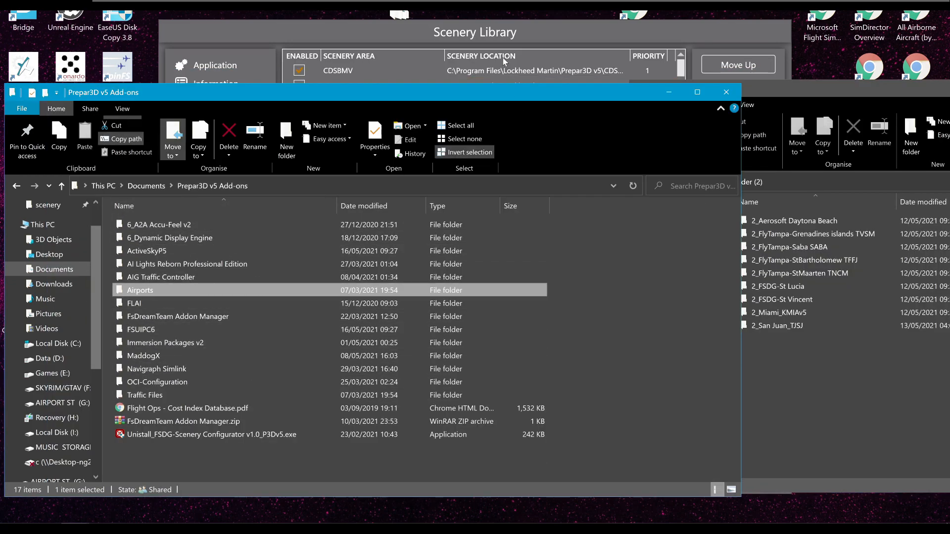
left_click_drag(781, 402, 765, 226)
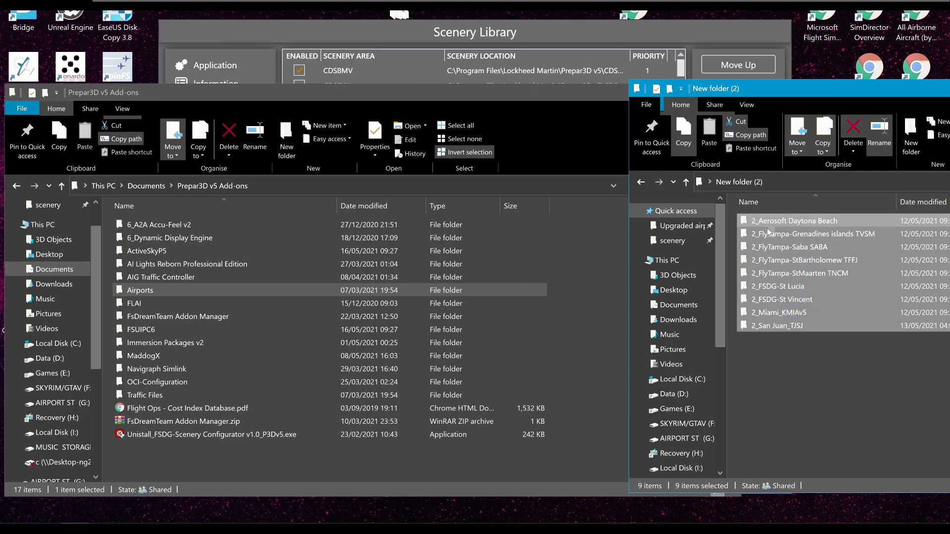
left_click(544, 32)
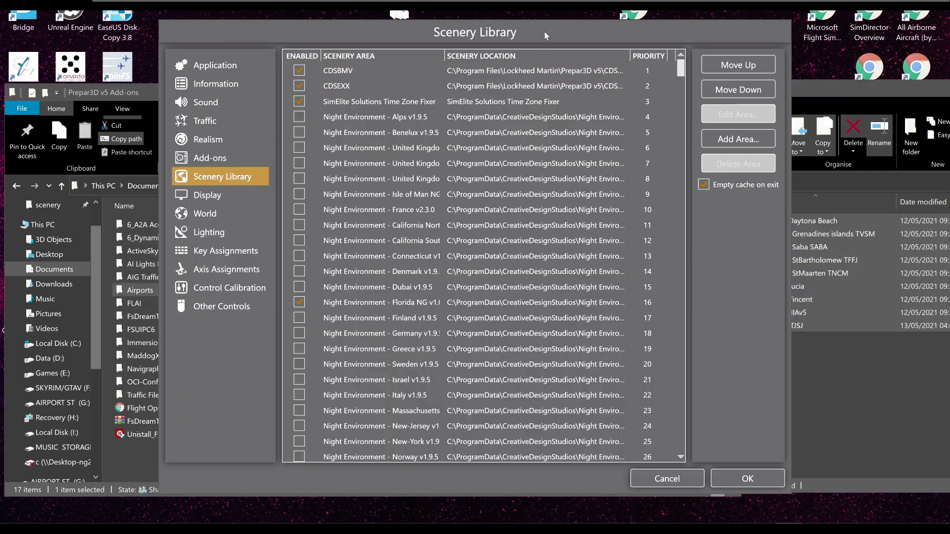
left_click(440, 320)
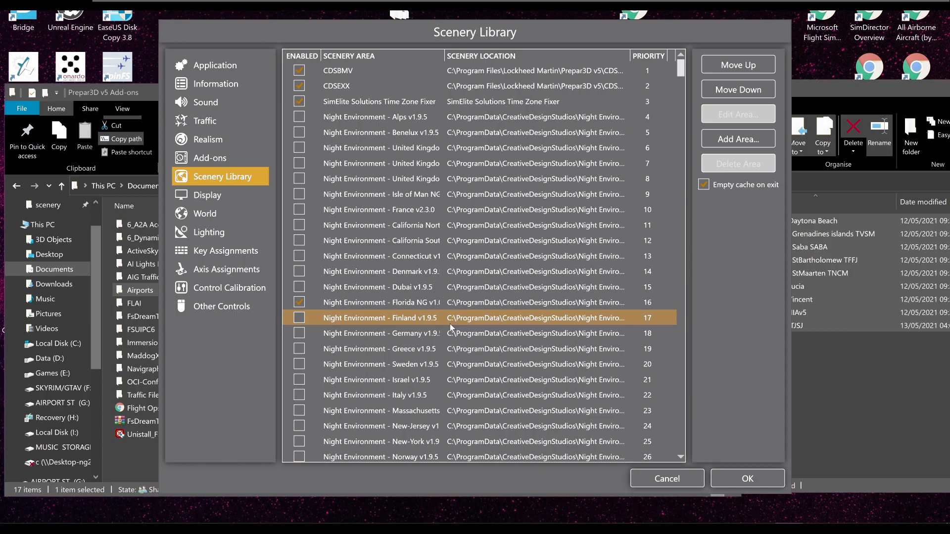
left_click_drag(449, 324, 557, 411)
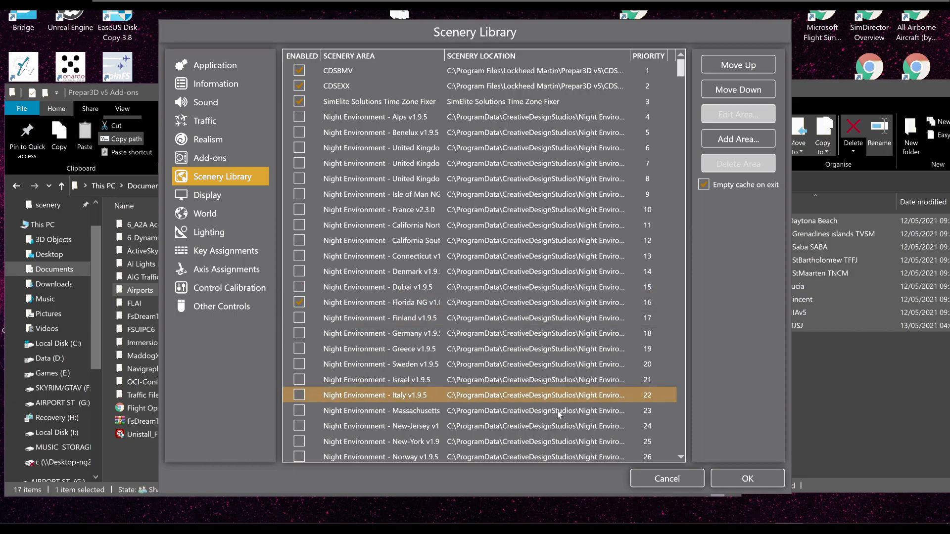
- Cancel the Scenery Library options and exit Prepar3D, confirming the exit
left_click(645, 483)
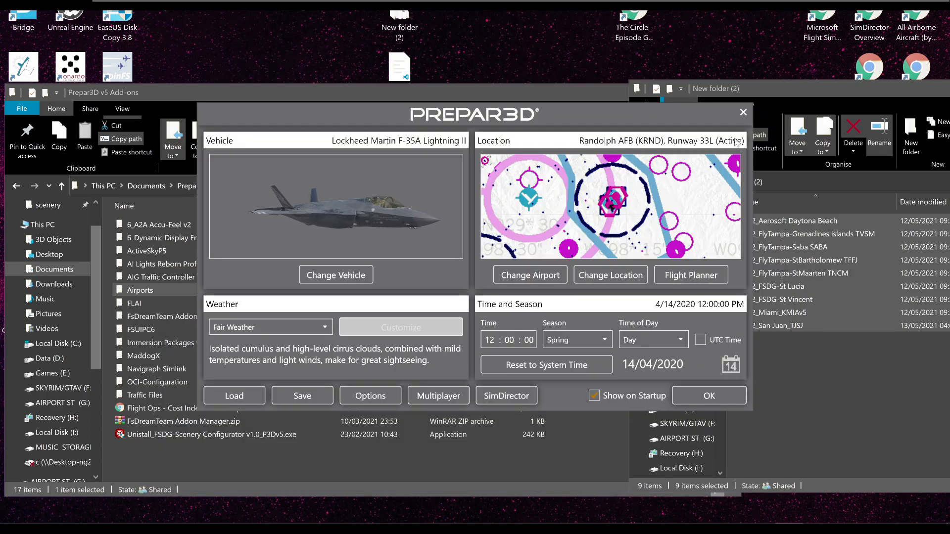
left_click(743, 112)
left_click(440, 296)
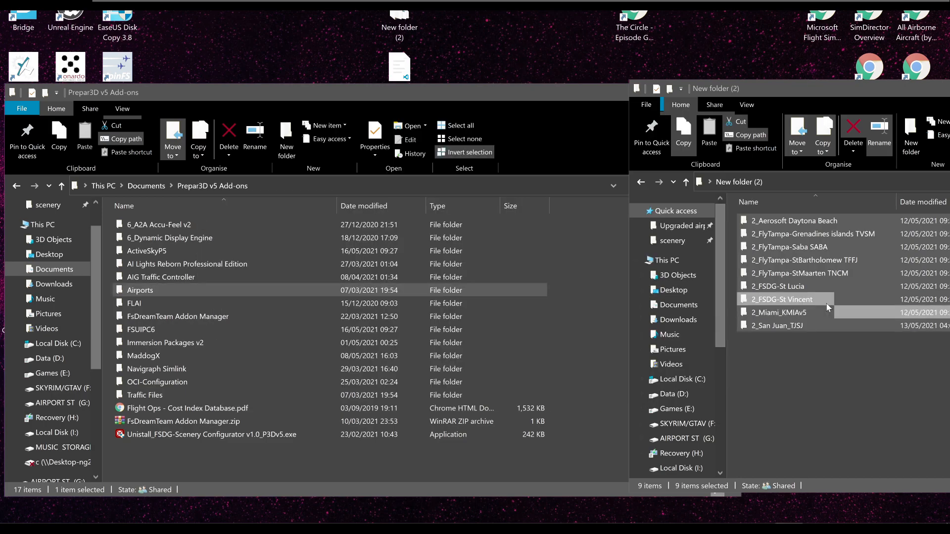
- Move all the add-on folders from New folder (2) back into Documents\Prepar3D v5 Add-ons
left_click_drag(767, 86, 783, 68)
left_click_drag(567, 97, 320, 82)
left_click_drag(816, 250, 409, 308)
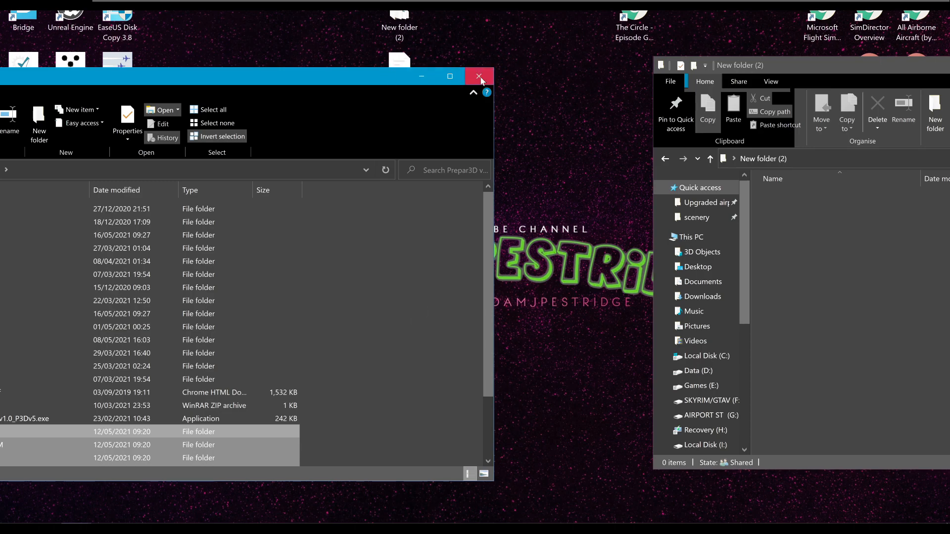
- Close both folder windows and delete the emptied New folder (2) from the desktop
left_click(478, 75)
double_click(791, 65)
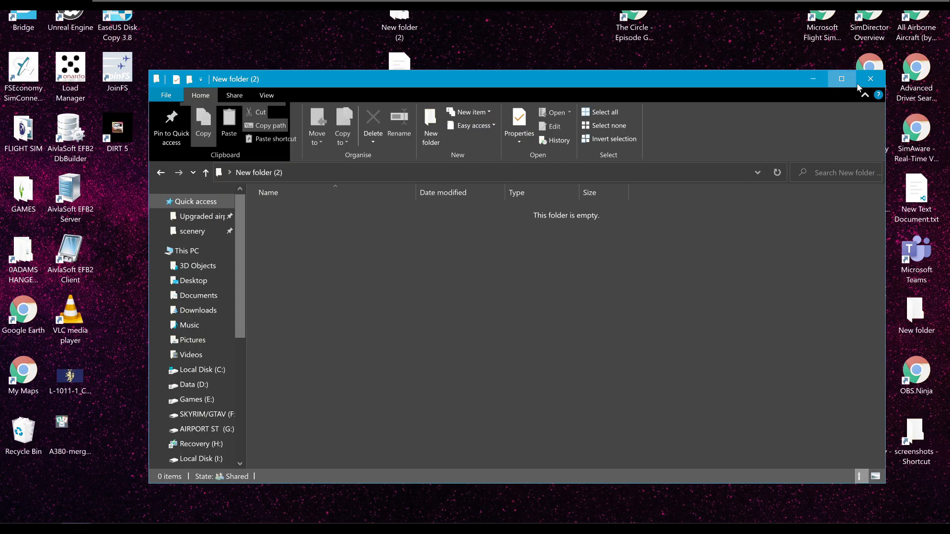
left_click(870, 79)
left_click(403, 20)
key("Delete")
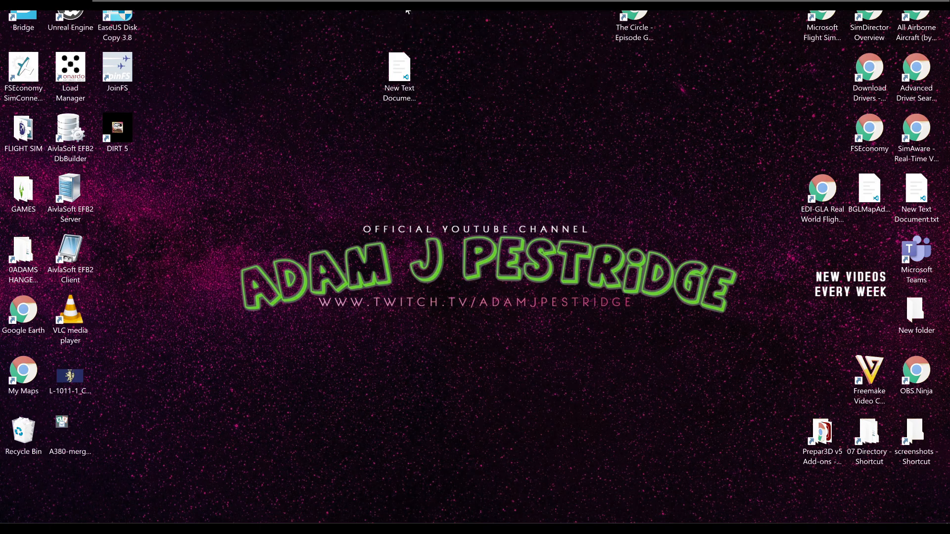
- Run Prepar3D v5 as administrator with the add-on folders restored
left_click(15, 512)
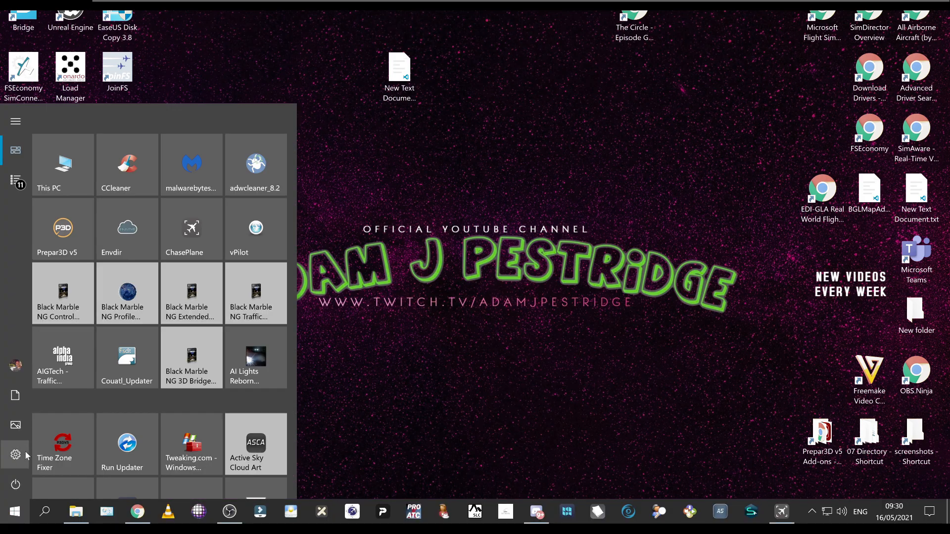
right_click(73, 235)
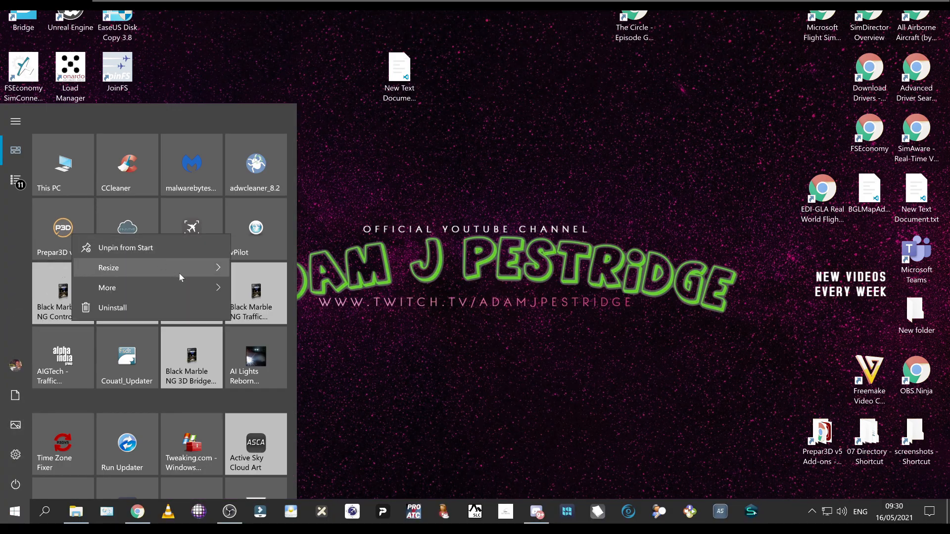
mouse_move(187, 292)
left_click(312, 310)
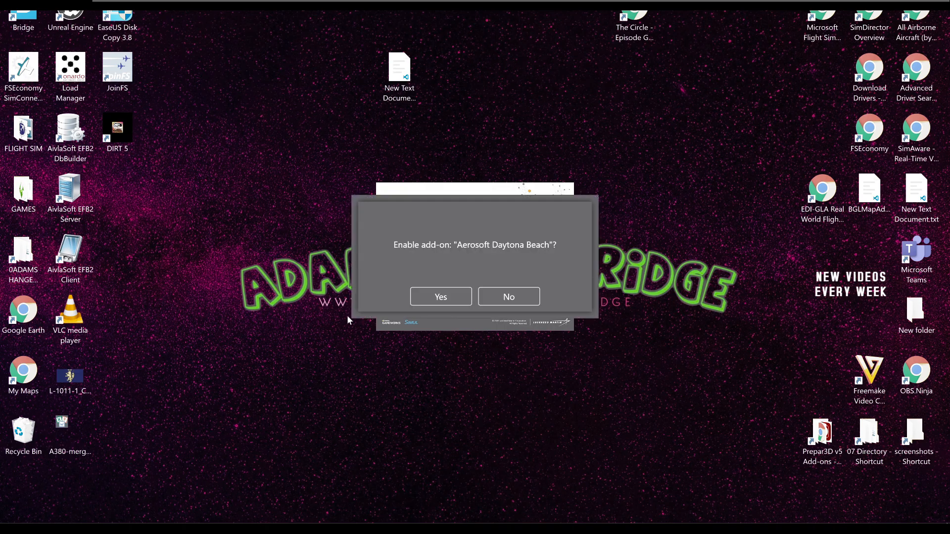
- Enable Aerosoft Daytona Beach and each further add-on that Prepar3D asks about at startup
left_click(438, 296)
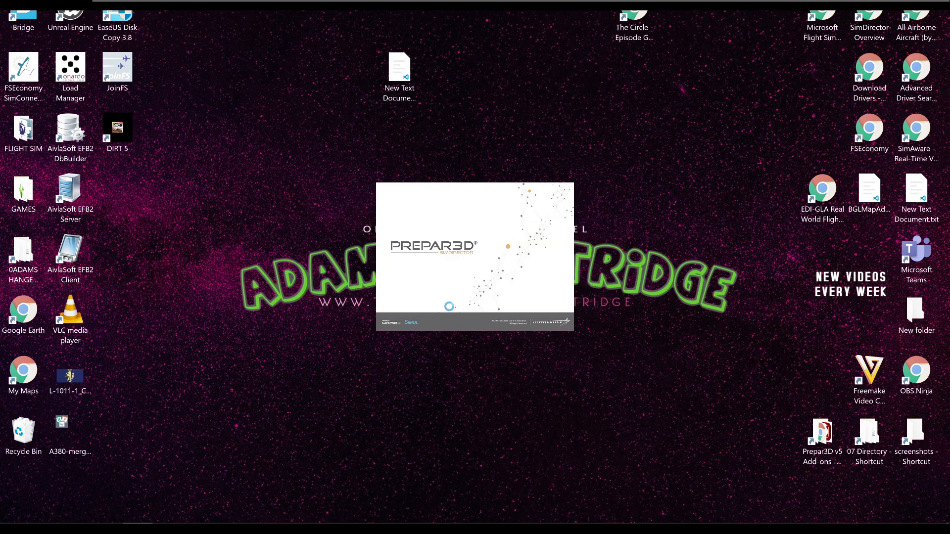
left_click(456, 301)
left_click(455, 301)
left_click(455, 301)
left_click(456, 302)
left_click(455, 301)
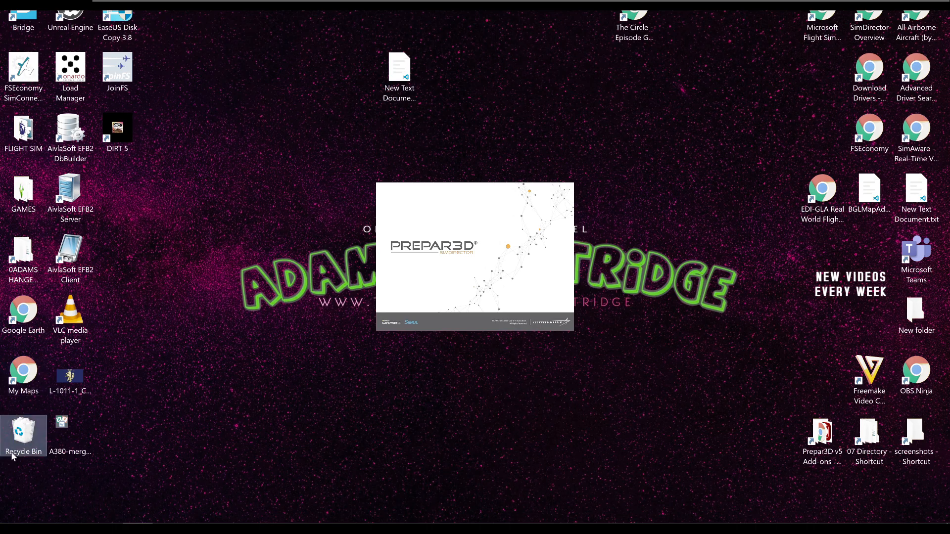
- Empty the Recycle Bin and confirm the permanent deletion
right_click(20, 436)
left_click(49, 332)
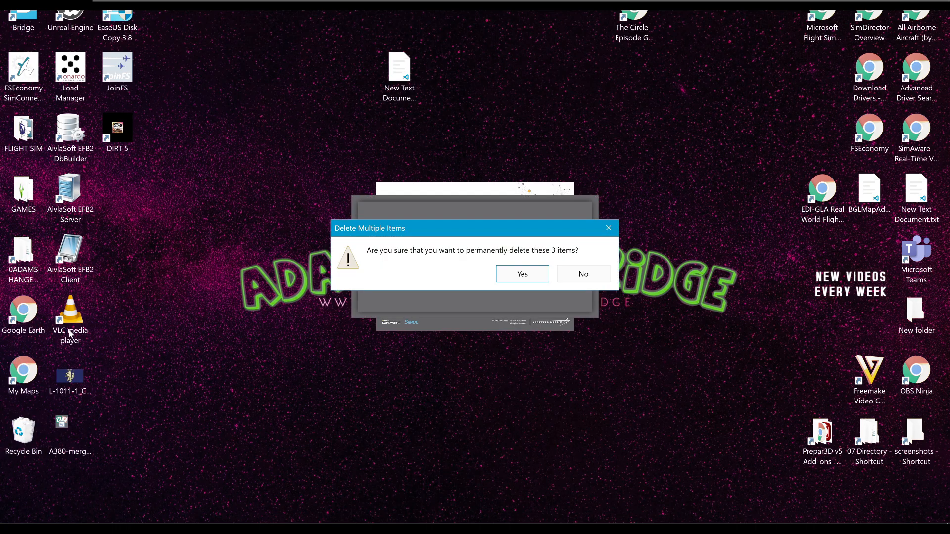
left_click(516, 273)
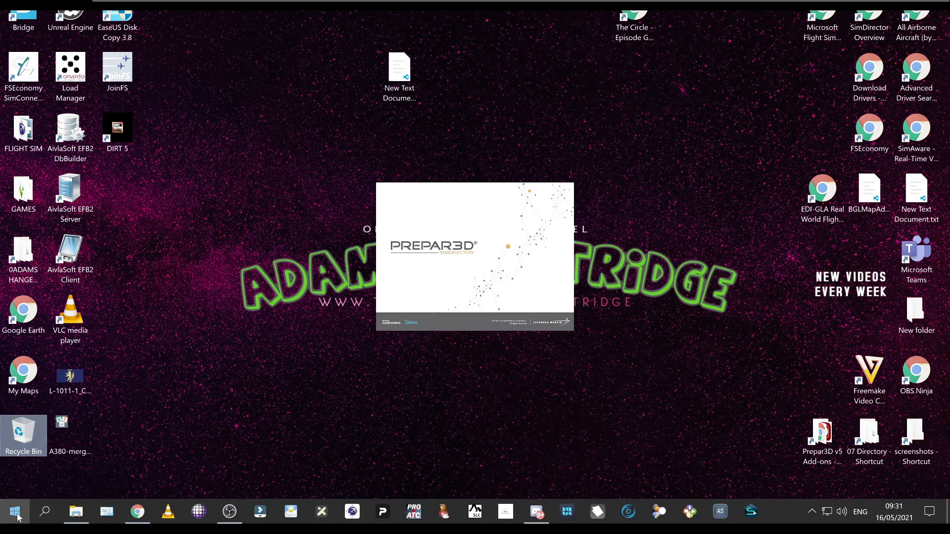
left_click(15, 512)
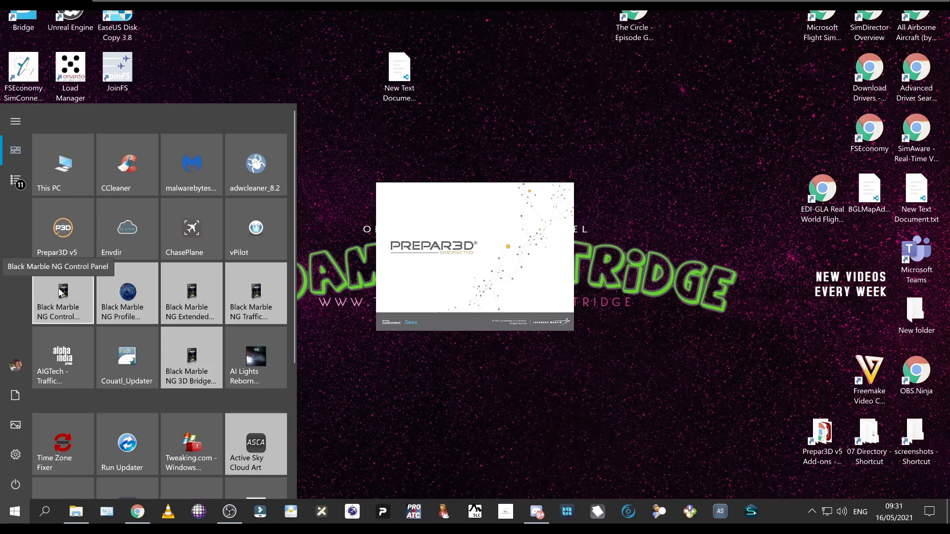
left_click(375, 366)
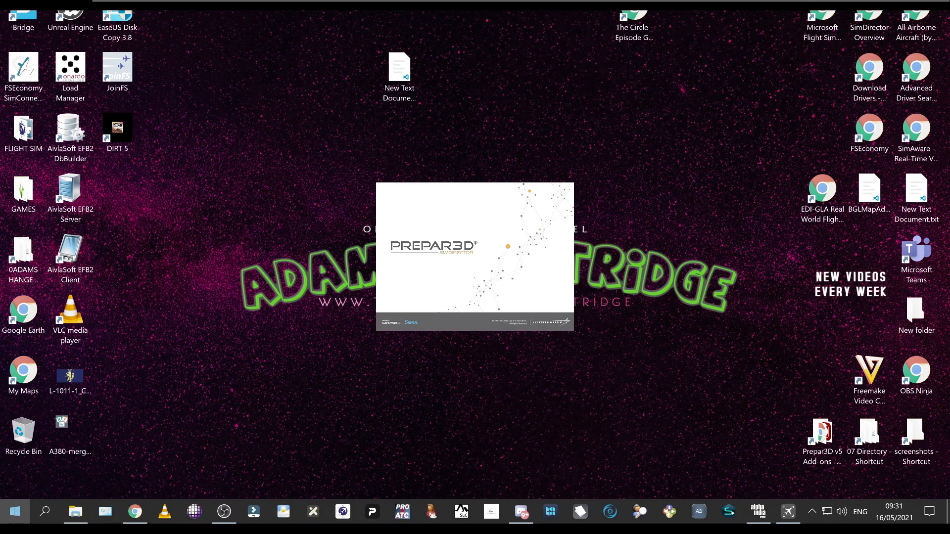
- Browse to C:\ProgramData\Lockheed Martin\Prepar3D v5, select the SceneryIndexes_x64 folder, and minimise the window
left_click(14, 511)
left_click(62, 165)
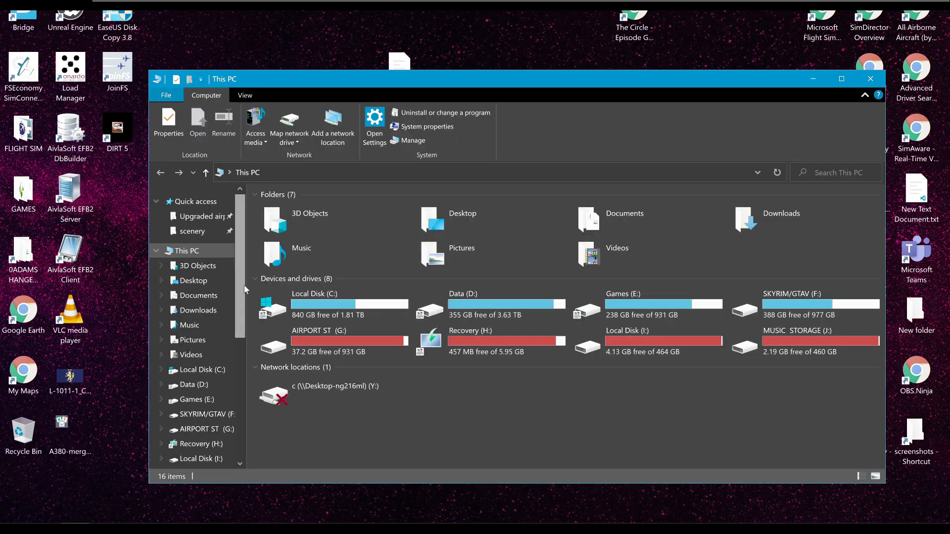
left_click_drag(322, 86, 179, 59)
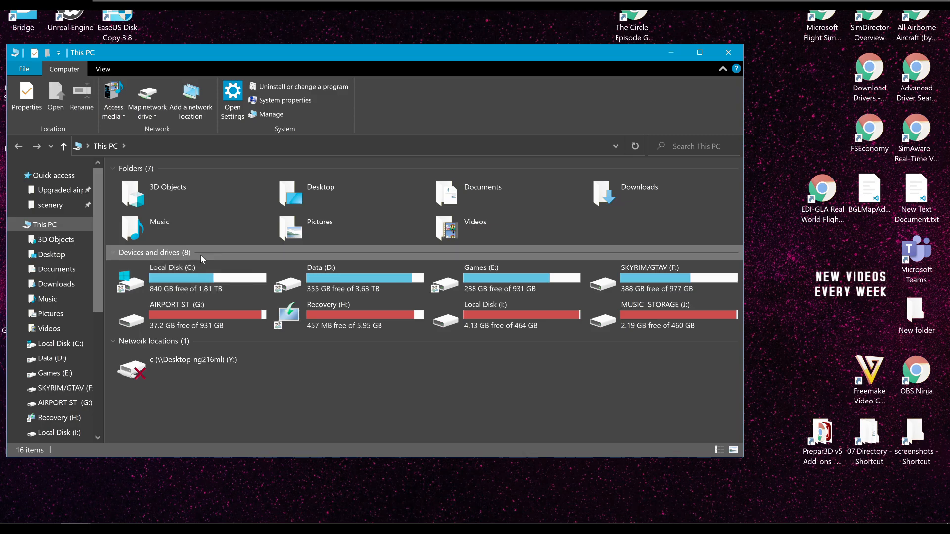
double_click(192, 279)
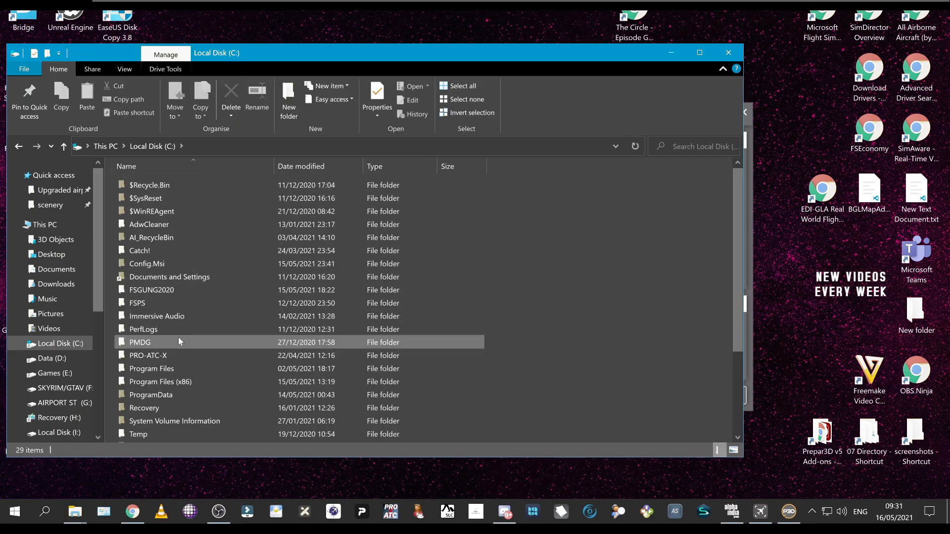
double_click(163, 395)
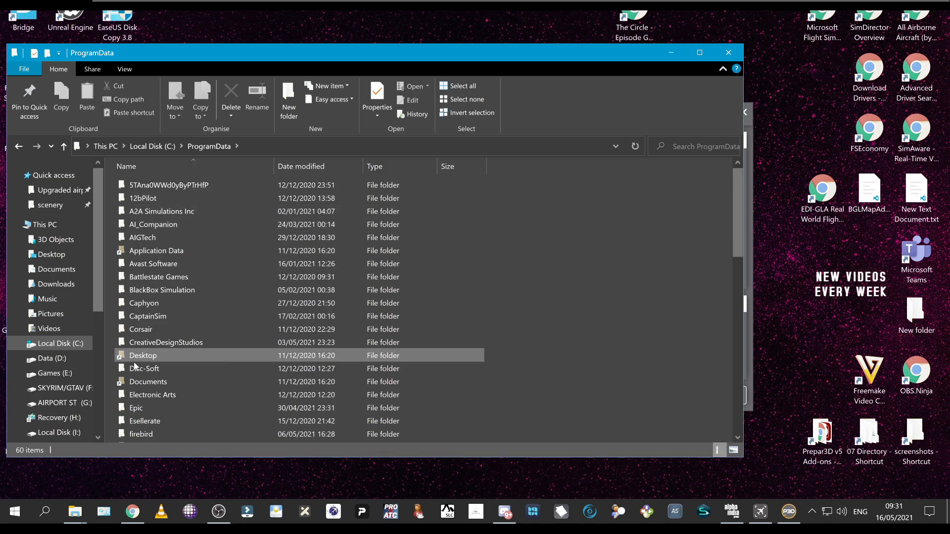
scroll(160, 421, "down", 4)
double_click(160, 335)
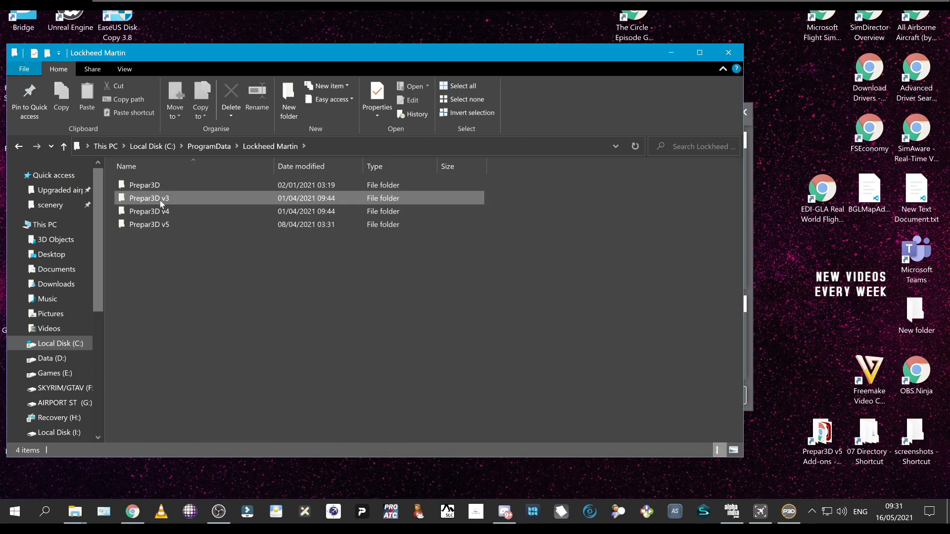
double_click(151, 224)
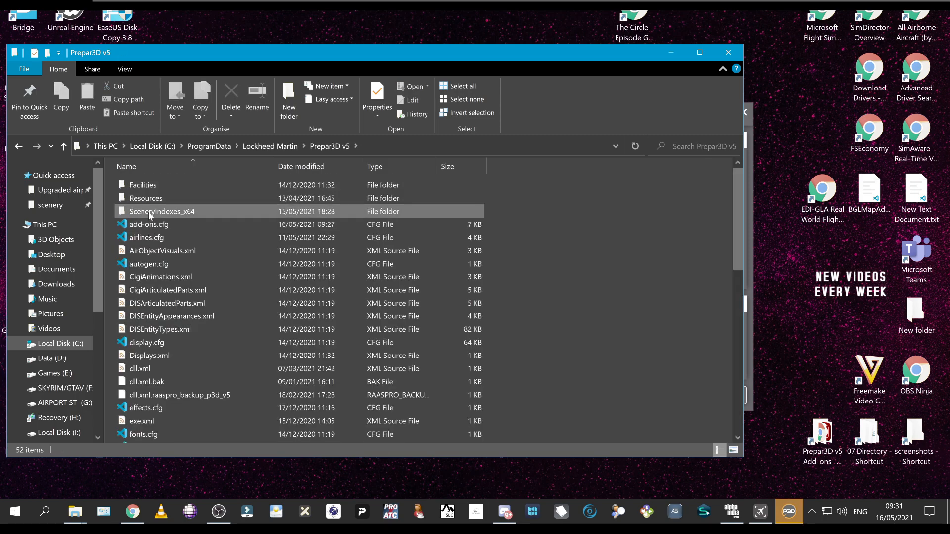
left_click(152, 213)
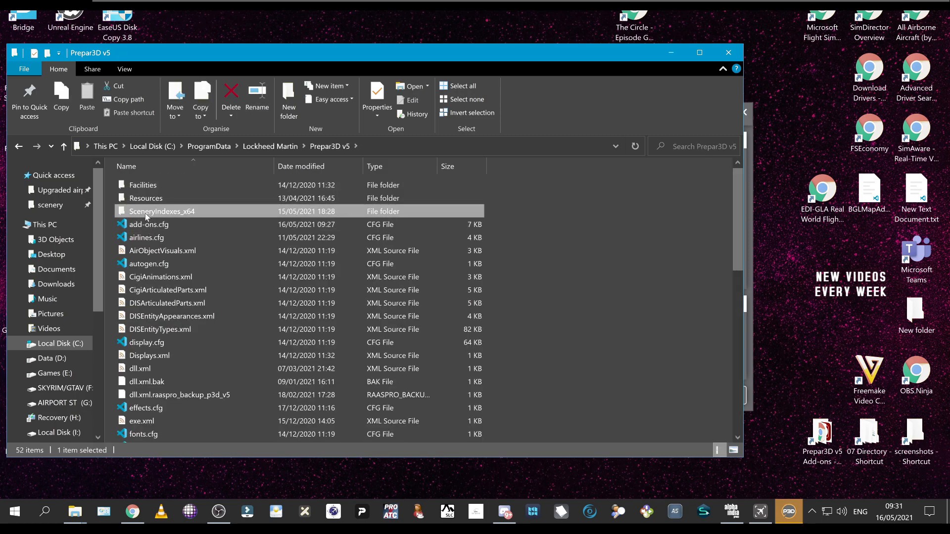
left_click(671, 51)
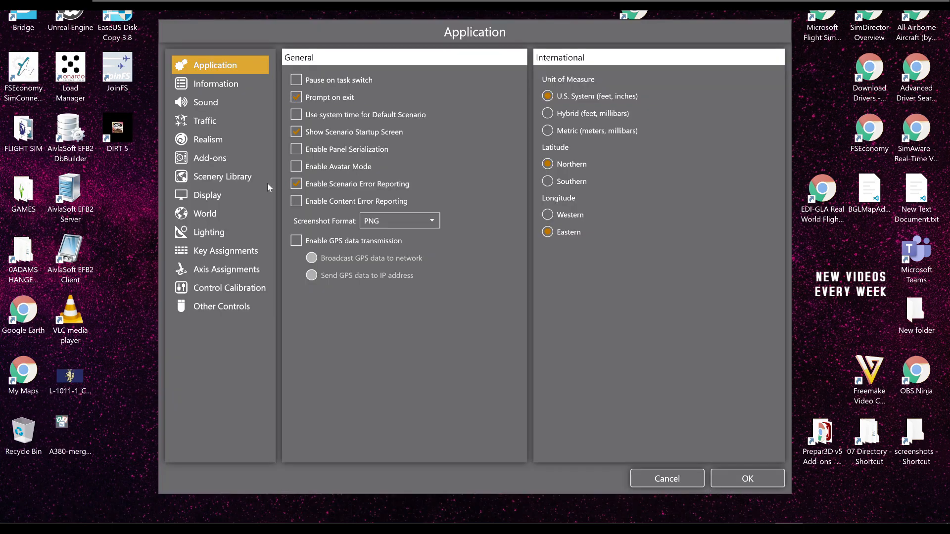
- Review the priority order of the add-on areas in the Scenery Library and close the options without saving
left_click(265, 183)
left_click(363, 210)
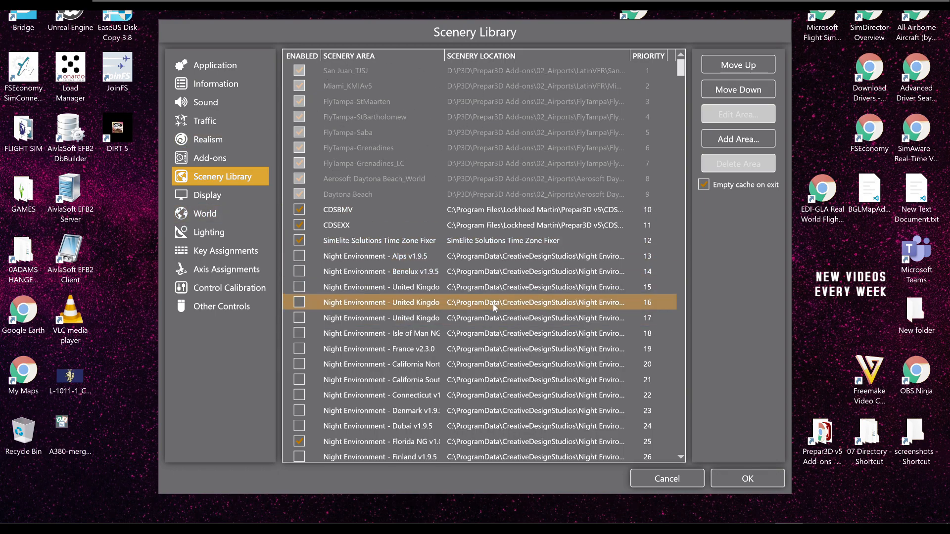
left_click(667, 478)
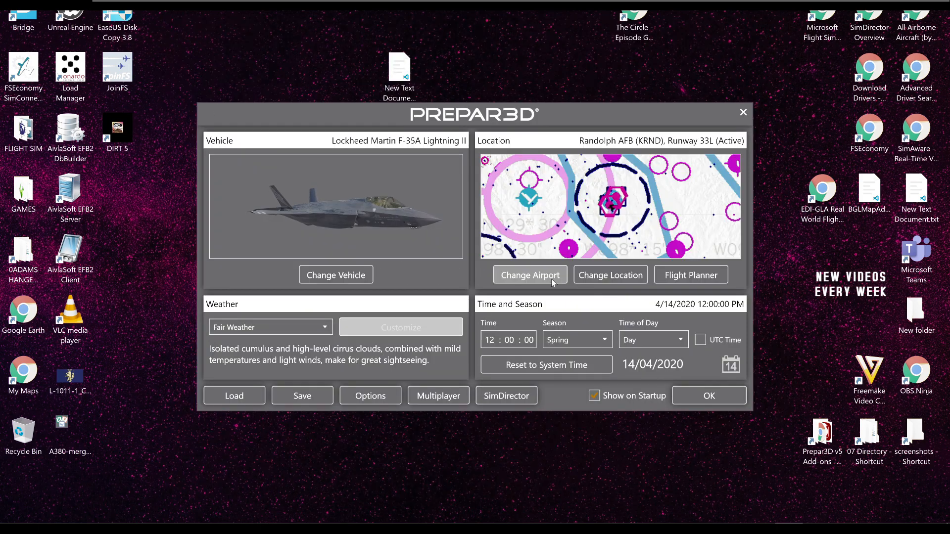
- View the airport selection and the Scenery Library once more, cancelling both without changes
left_click(560, 280)
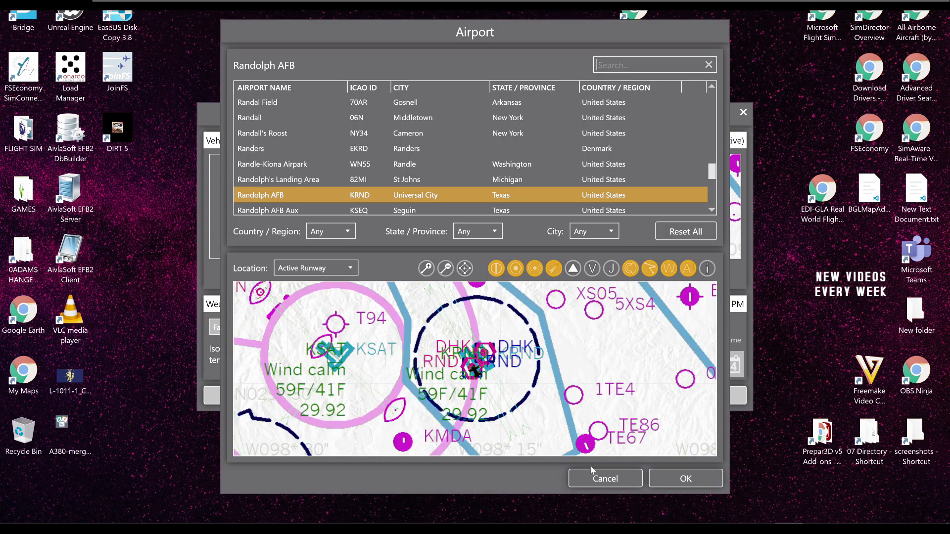
left_click(593, 479)
left_click(366, 394)
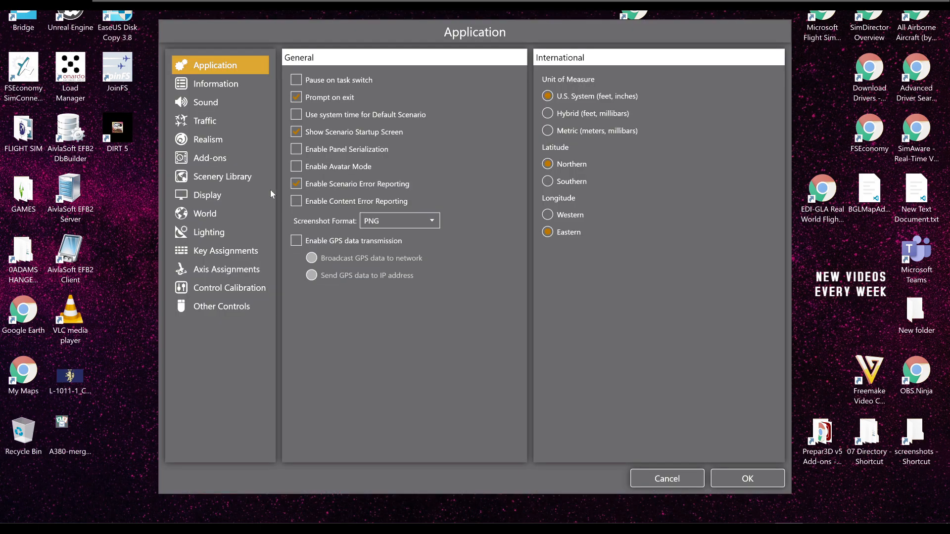
left_click(208, 177)
left_click(671, 478)
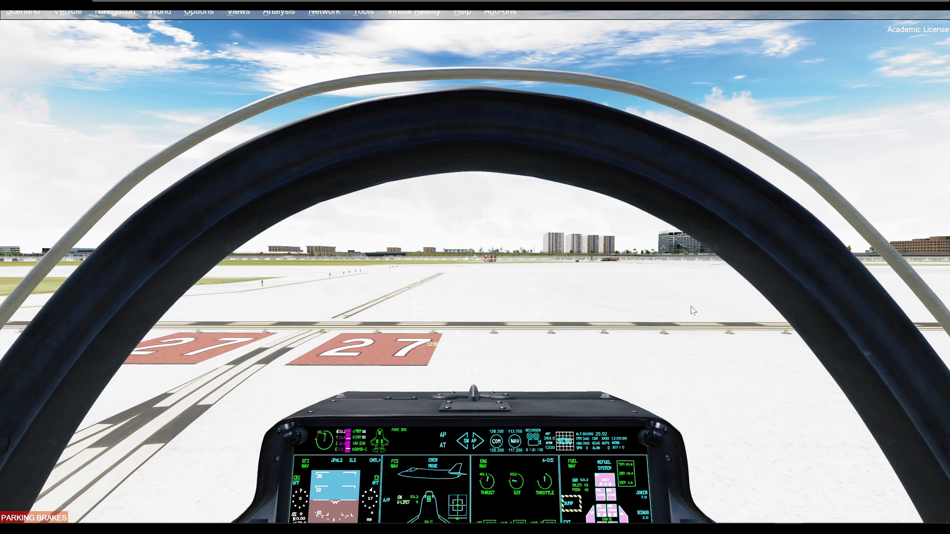
- End the loaded flight scenario, exit Prepar3D, and confirm the exit
key("ctrl+shift+Return")
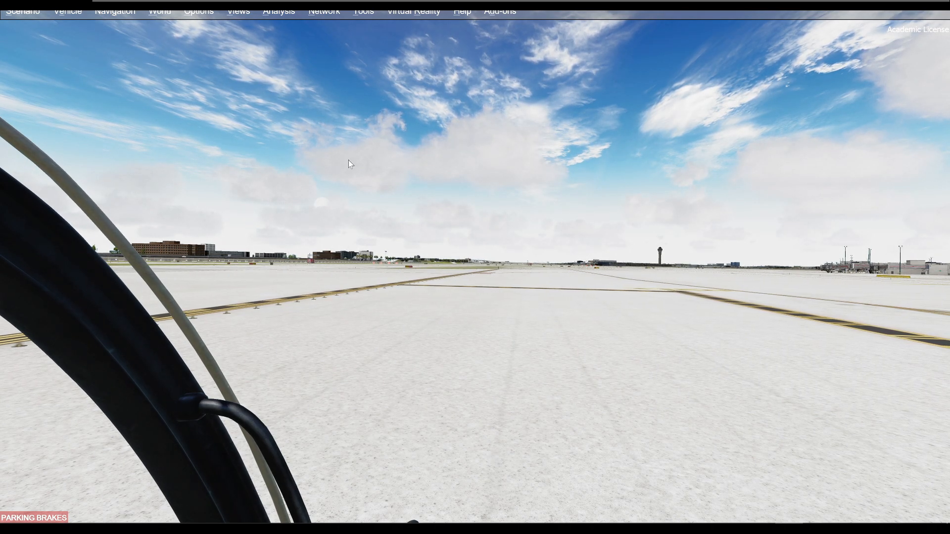
left_click(12, 13)
left_click(80, 95)
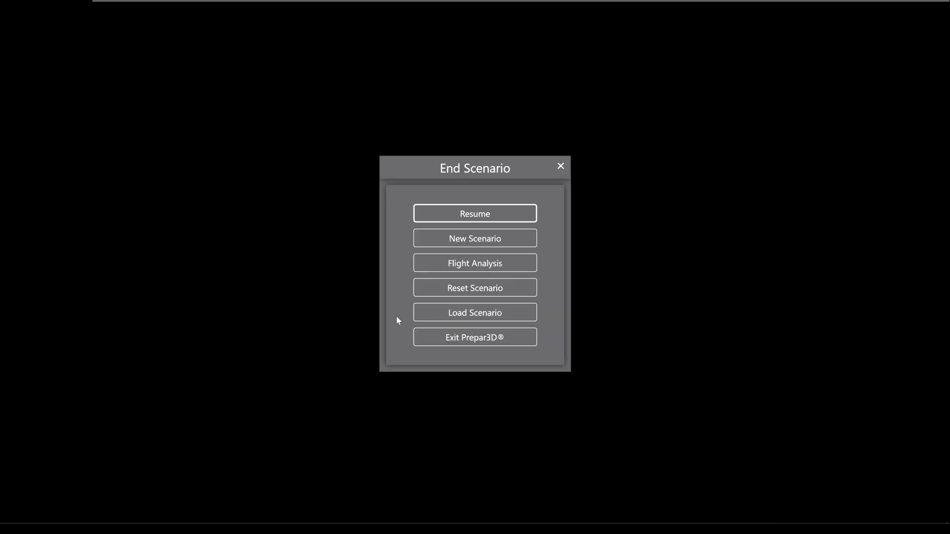
left_click(438, 333)
left_click(431, 302)
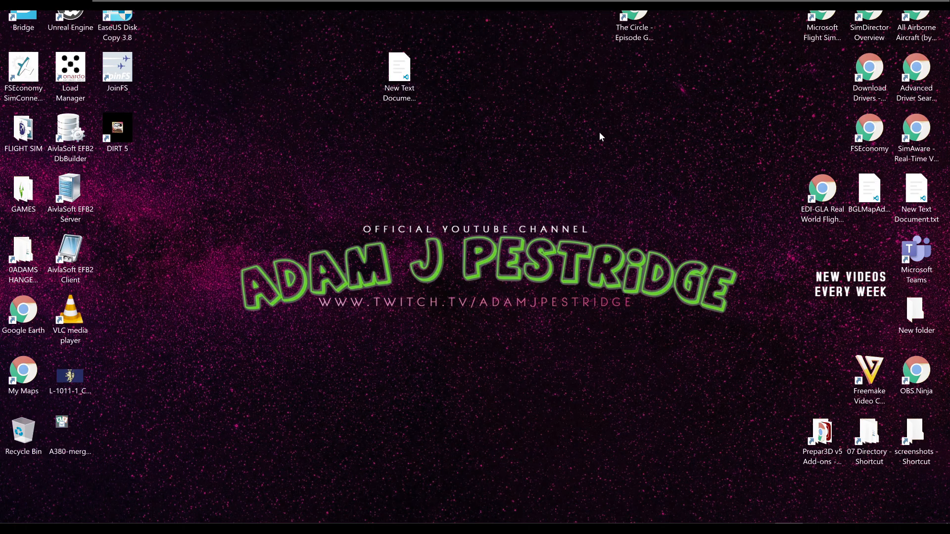
- Run the Black Marble NG Control Panel as administrator
mouse_move(366, 519)
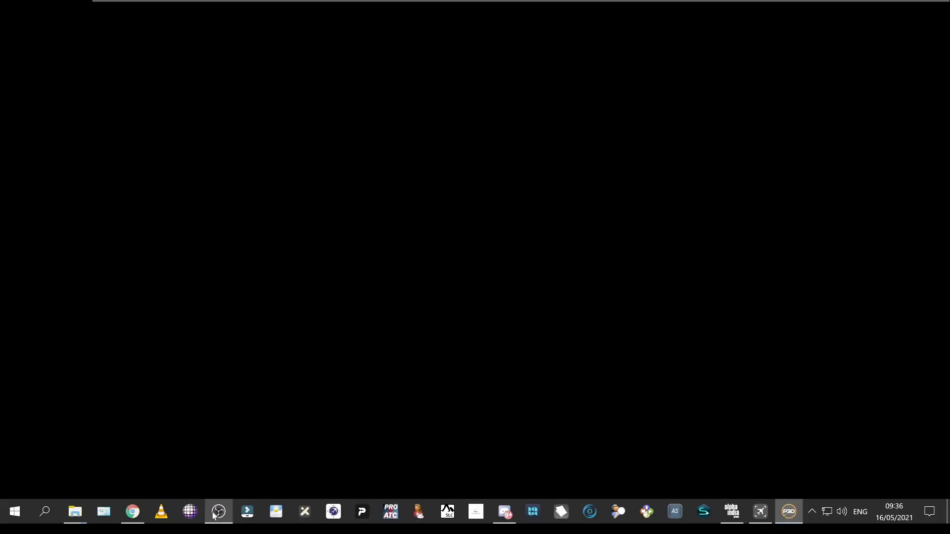
mouse_move(52, 518)
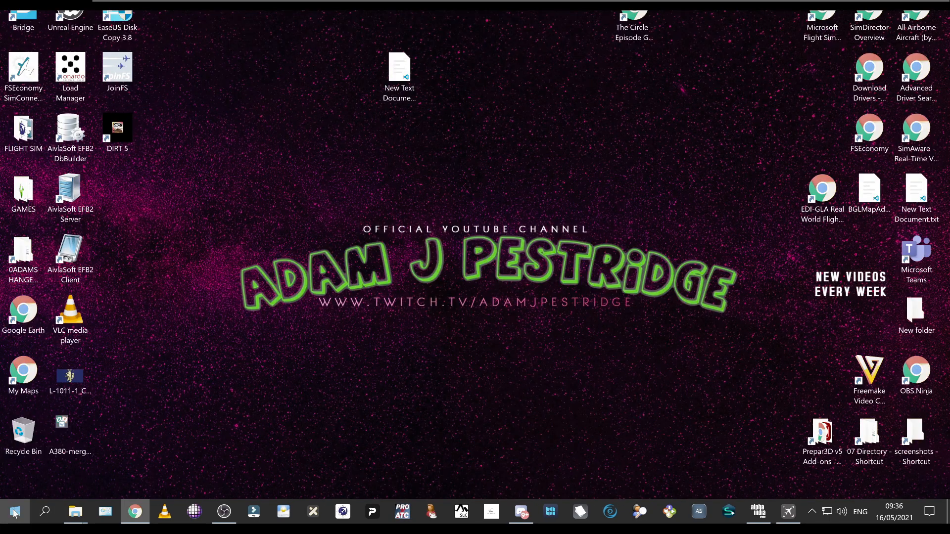
left_click(15, 512)
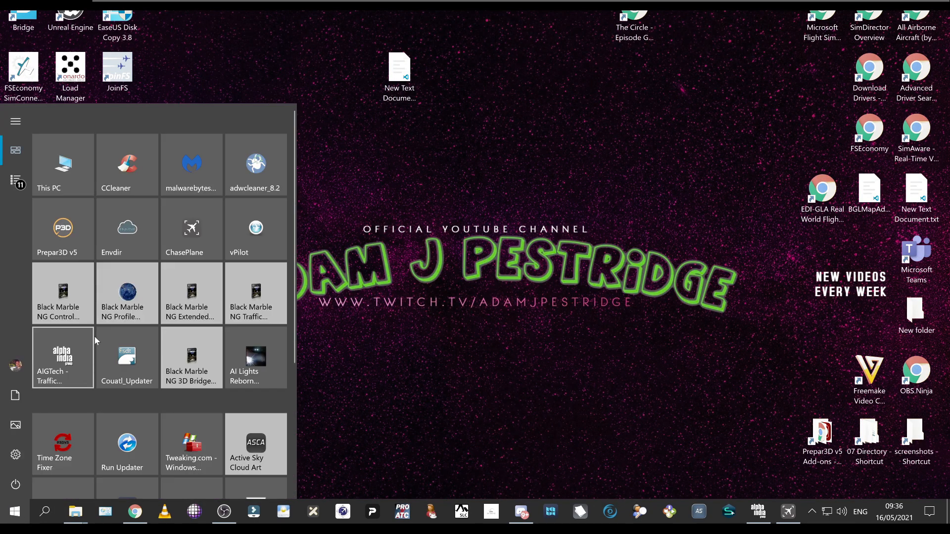
right_click(48, 283)
mouse_move(144, 337)
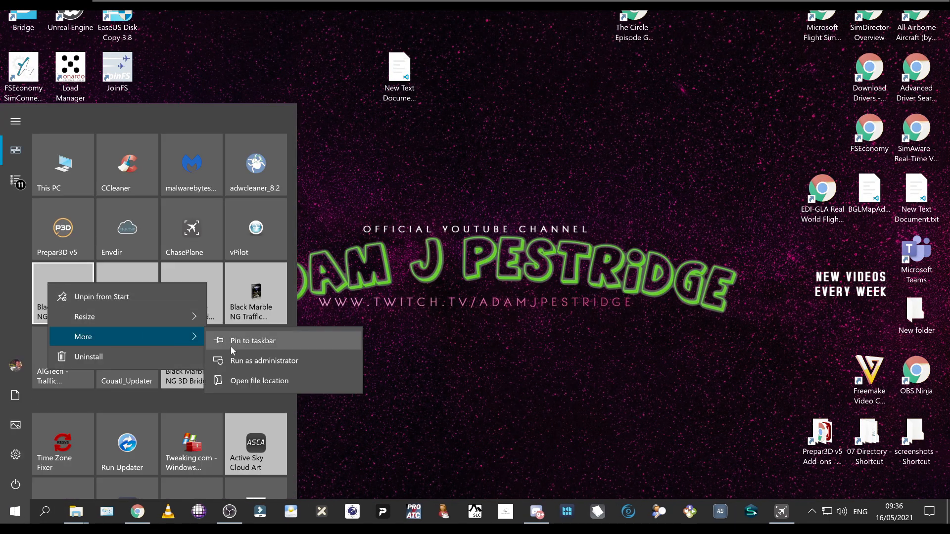
left_click(333, 358)
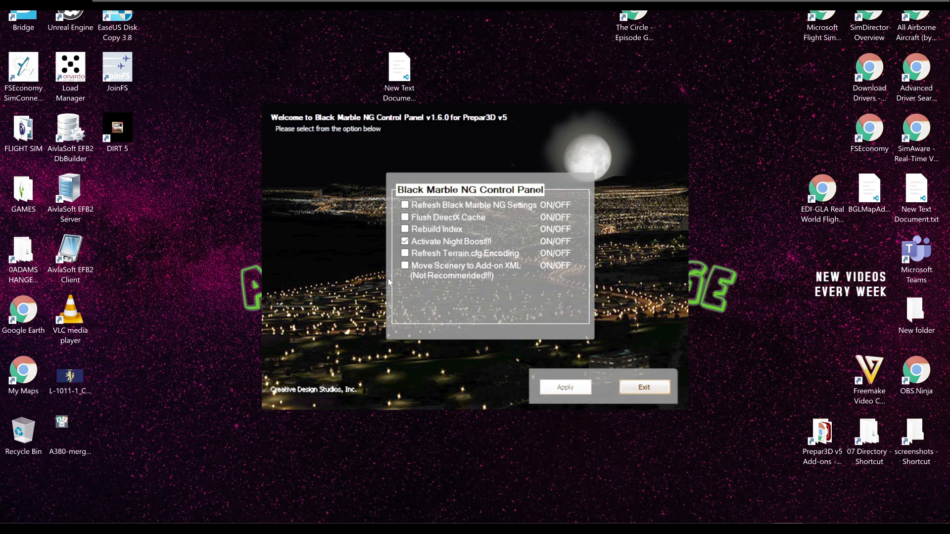
- Turn on Flush DirectX Cache and Rebuild Index in the Black Marble NG Control Panel and apply the configuration
left_click(415, 218)
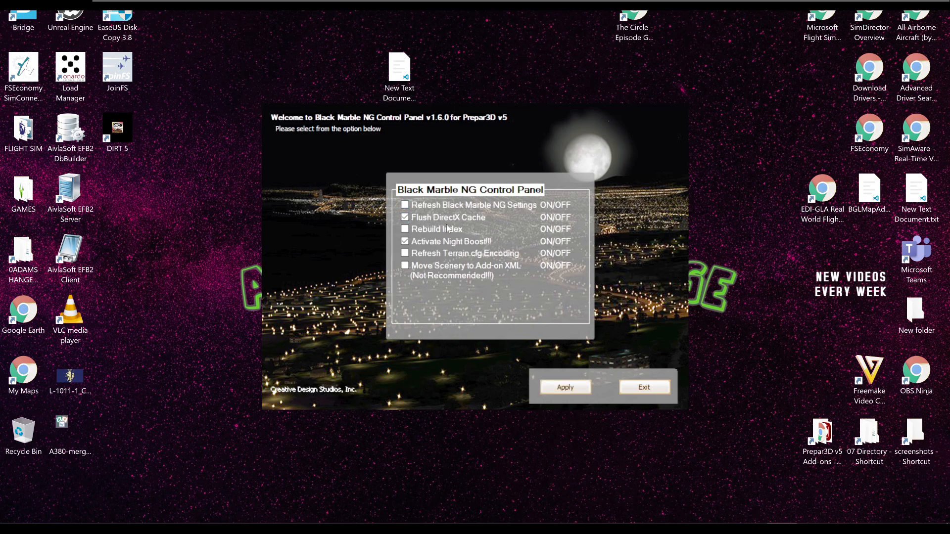
left_click(426, 228)
left_click(565, 386)
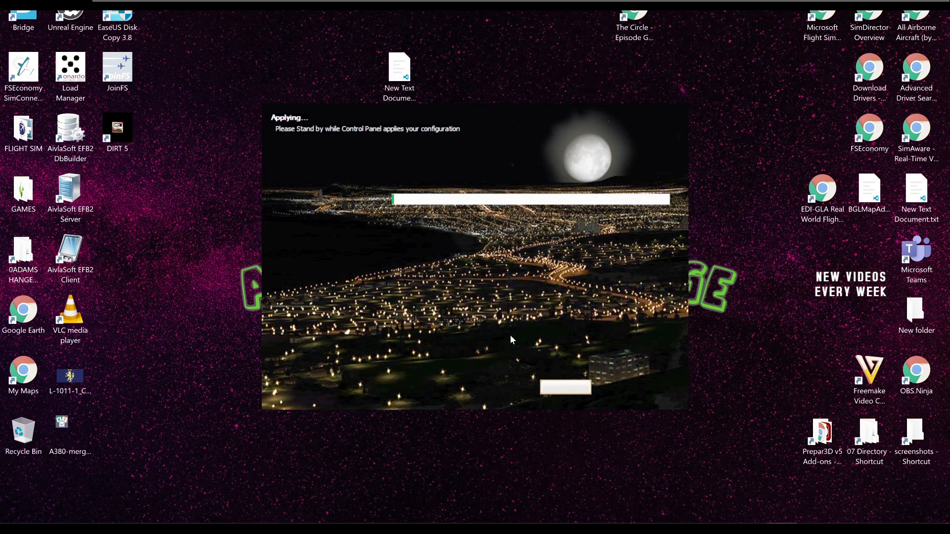
- Check the contents of the SceneryIndexes_x64 folder while the configuration is applied, and close the folder window
mouse_move(79, 512)
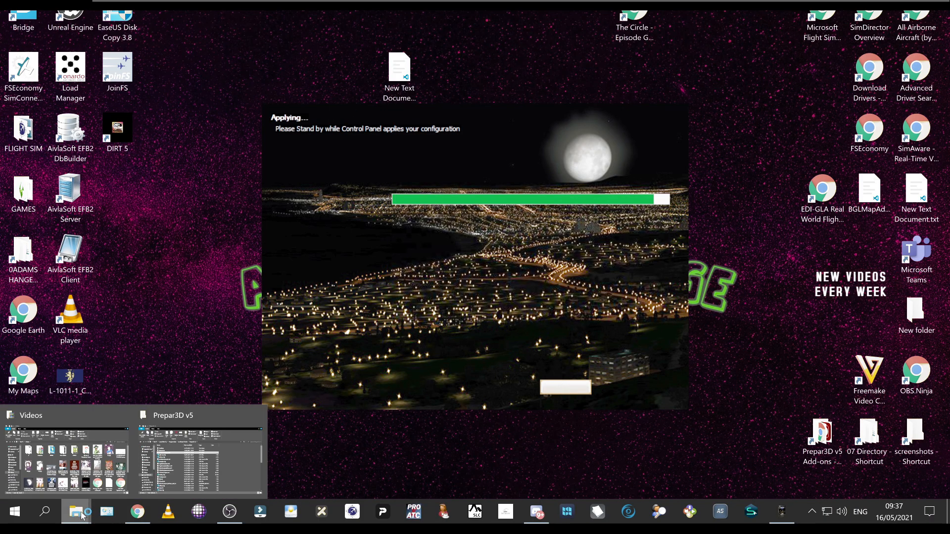
left_click(153, 474)
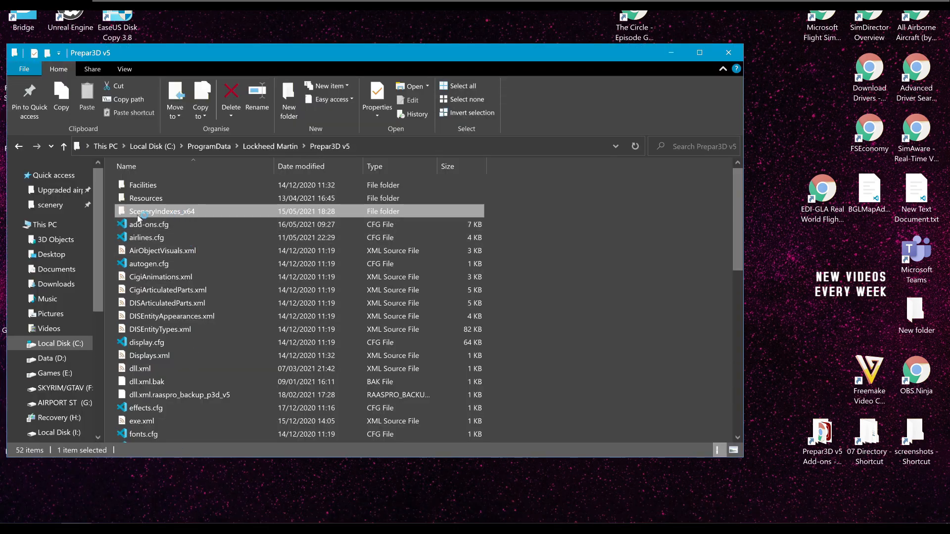
double_click(196, 212)
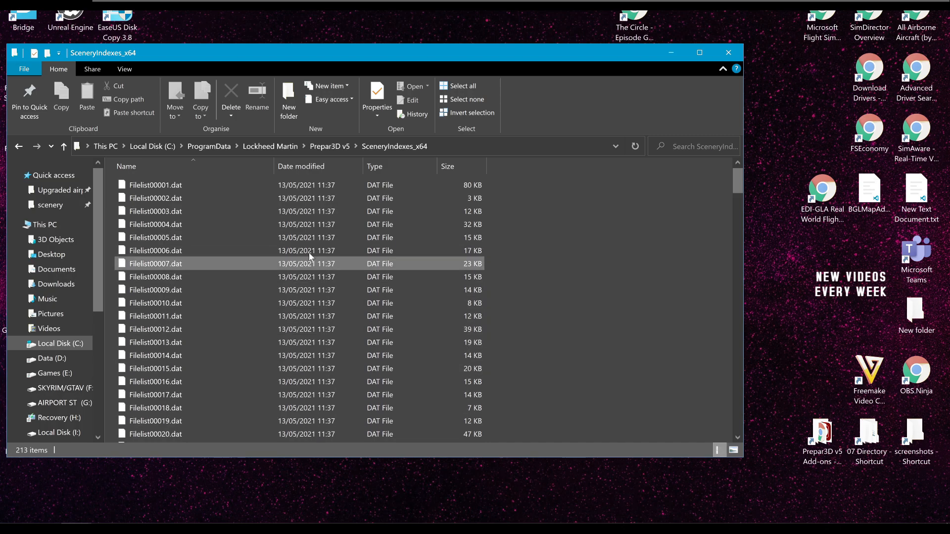
left_click_drag(83, 55, 117, 34)
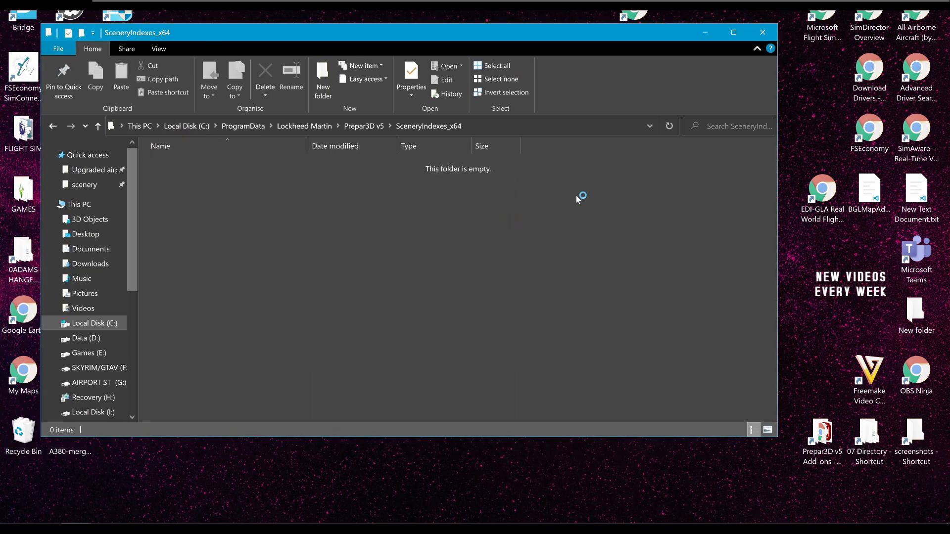
left_click(762, 32)
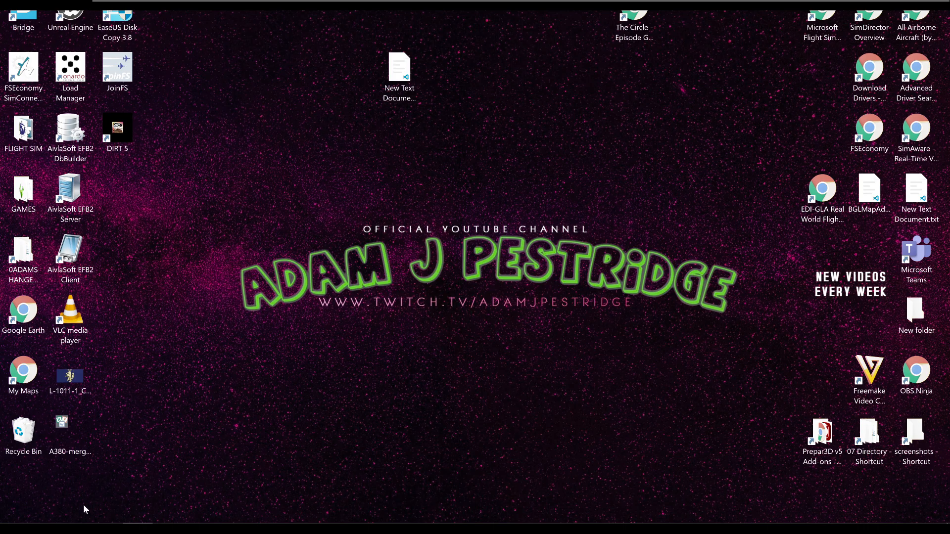
- Empty the Recycle Bin on the desktop and confirm the permanent deletion of its items
right_click(23, 434)
left_click(64, 329)
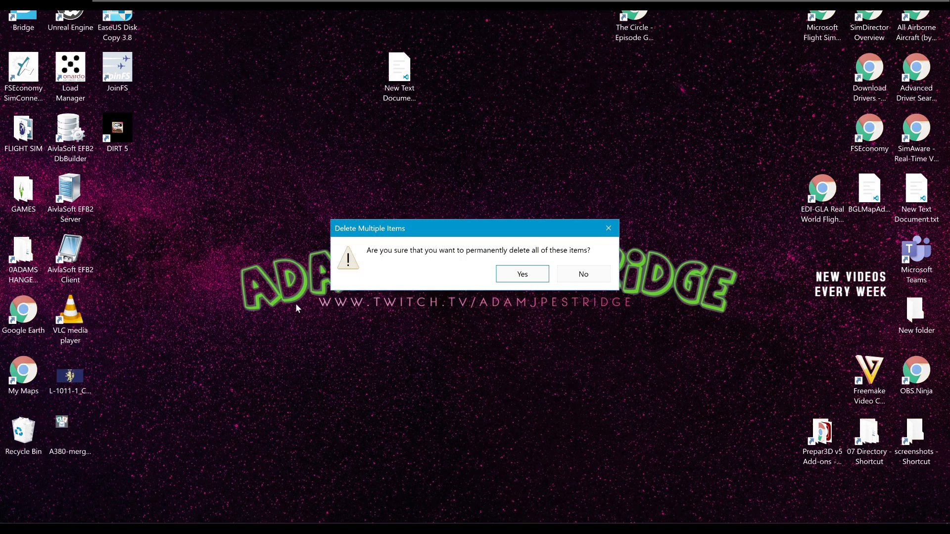
left_click(496, 275)
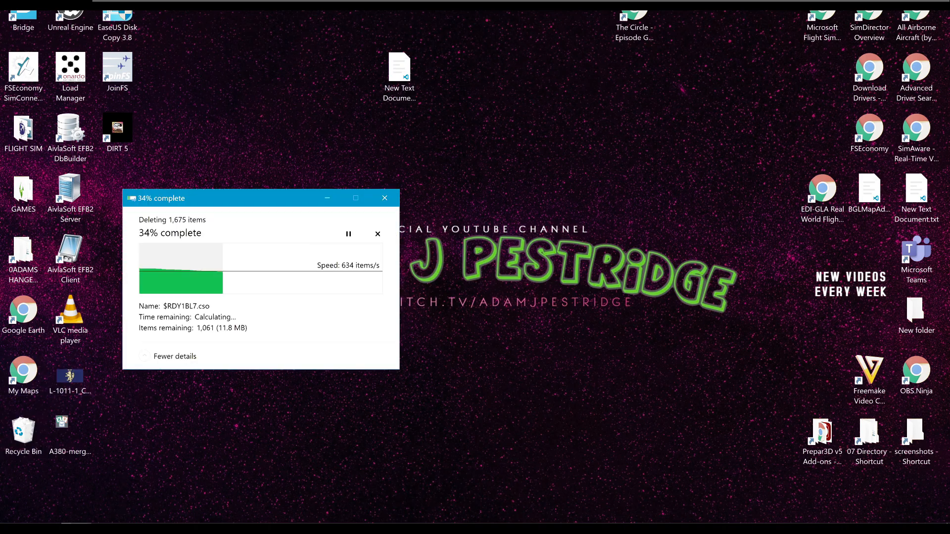
- Run Prepar3D v5 as administrator so that it rebuilds the scenery indexes
left_click(15, 511)
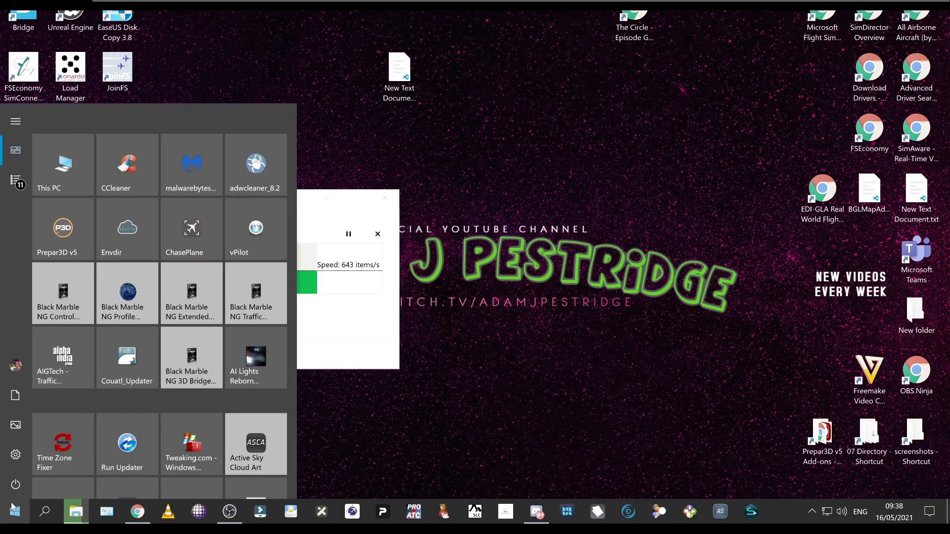
right_click(61, 236)
left_click(189, 287)
left_click(319, 312)
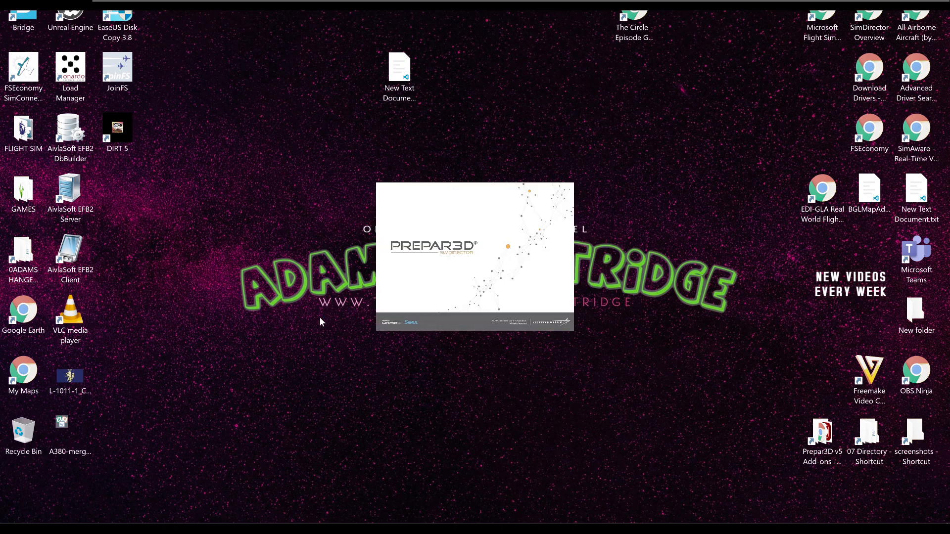
- Open the Prepar3D v5 Add-ons folder, highlight the airport add-on folders prefixed with 2_, and minimise the window
double_click(831, 443)
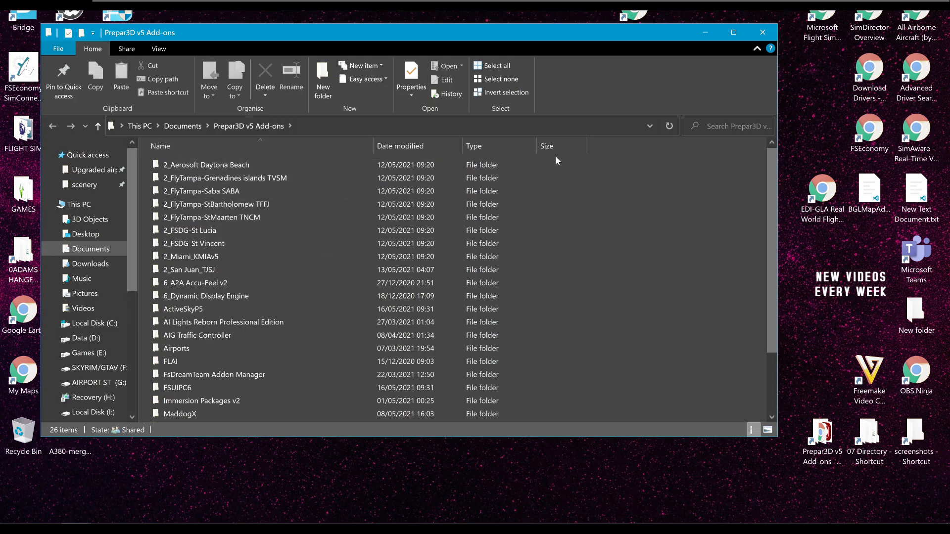
left_click_drag(595, 166, 408, 266)
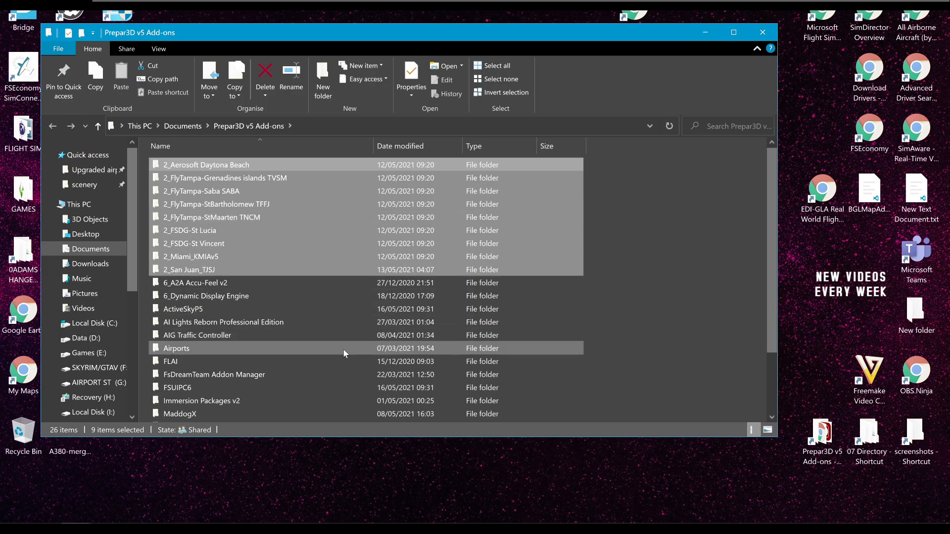
left_click(707, 30)
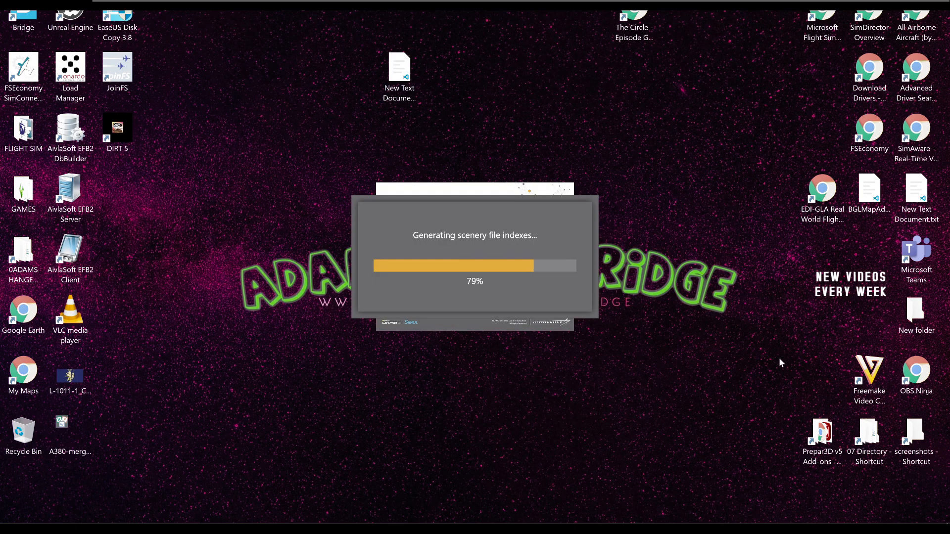